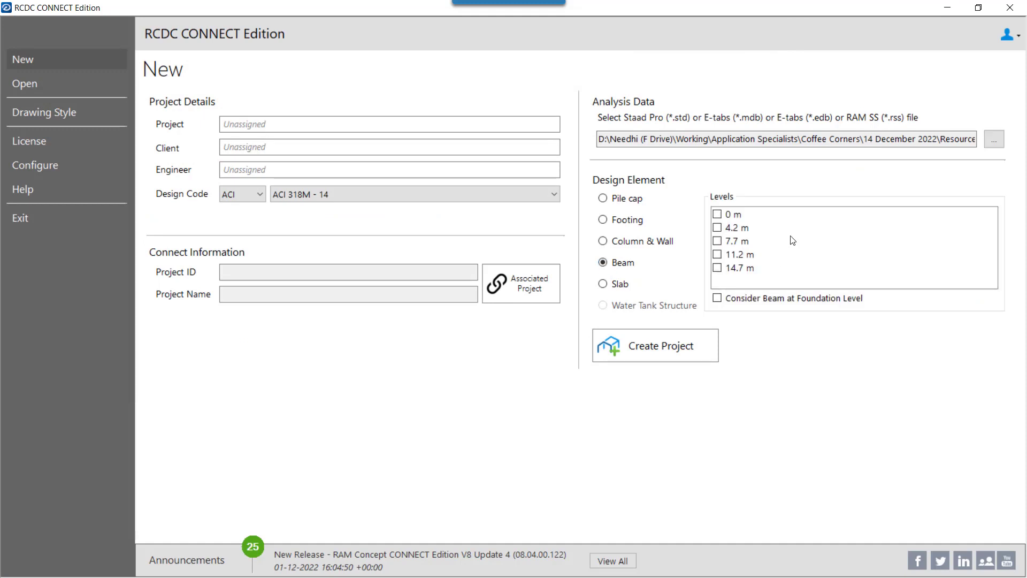
Include the 11.2 m level and create the beam design project.
click(717, 255)
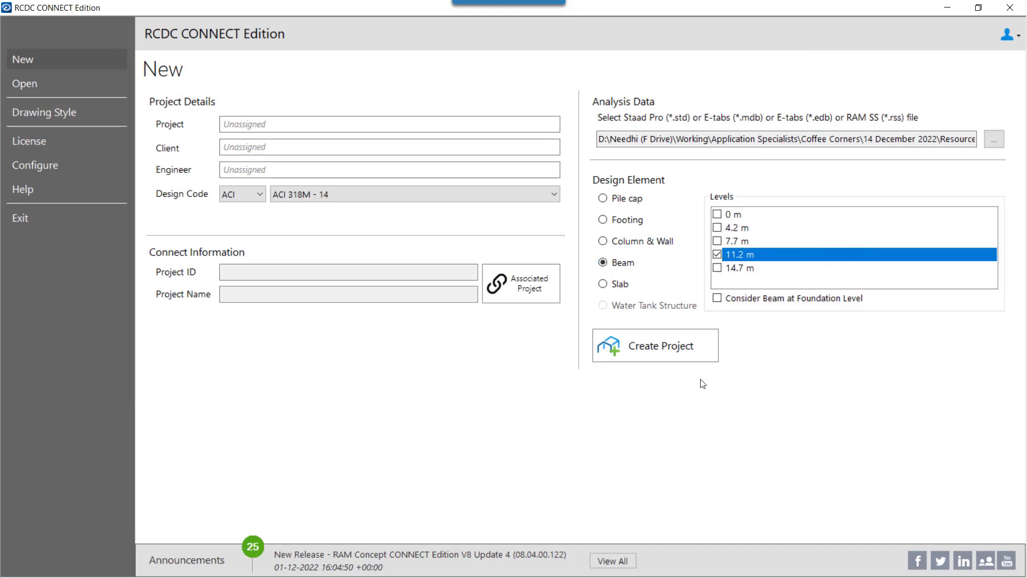
click(672, 346)
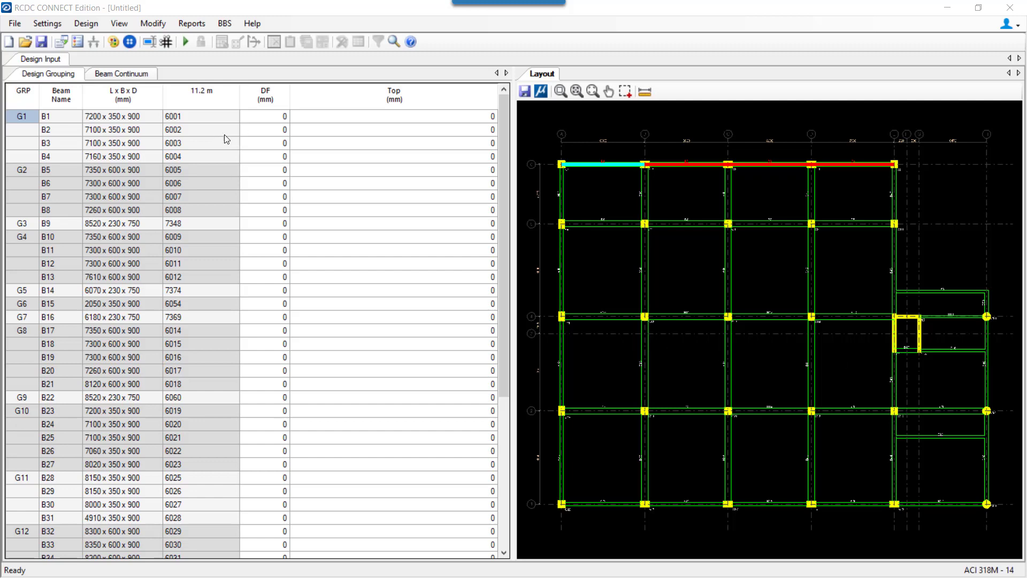
click(42, 24)
click(426, 148)
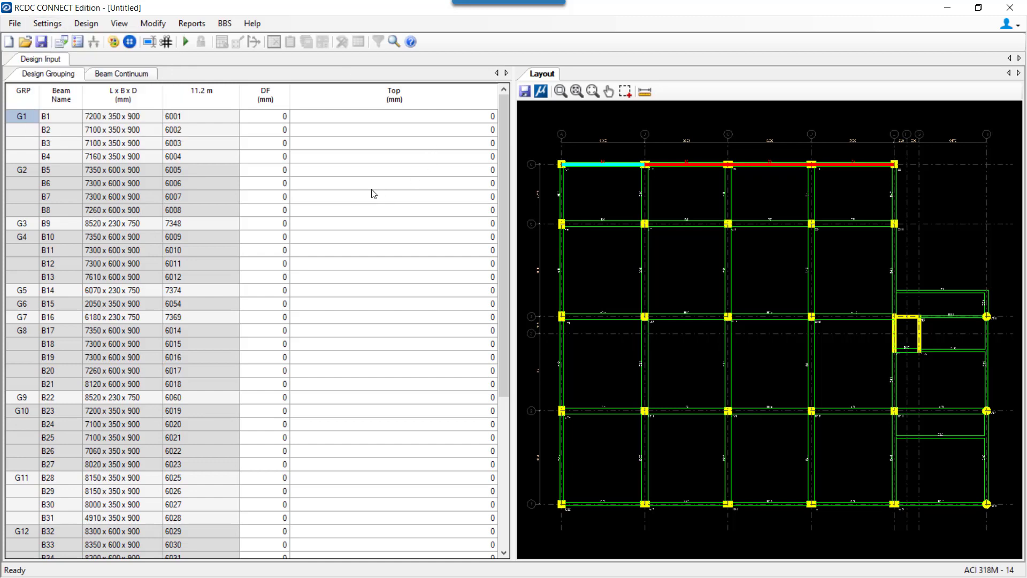
Turn on intermediate ductile design with C30 concrete and Fy500 main steel in General and Reinforcement Settings.
click(50, 23)
click(64, 36)
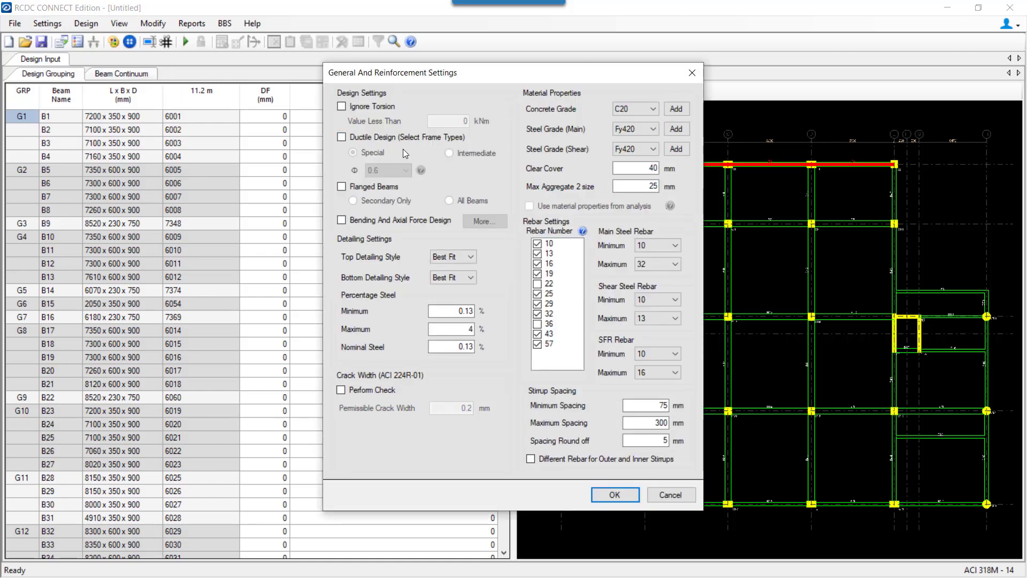
click(374, 136)
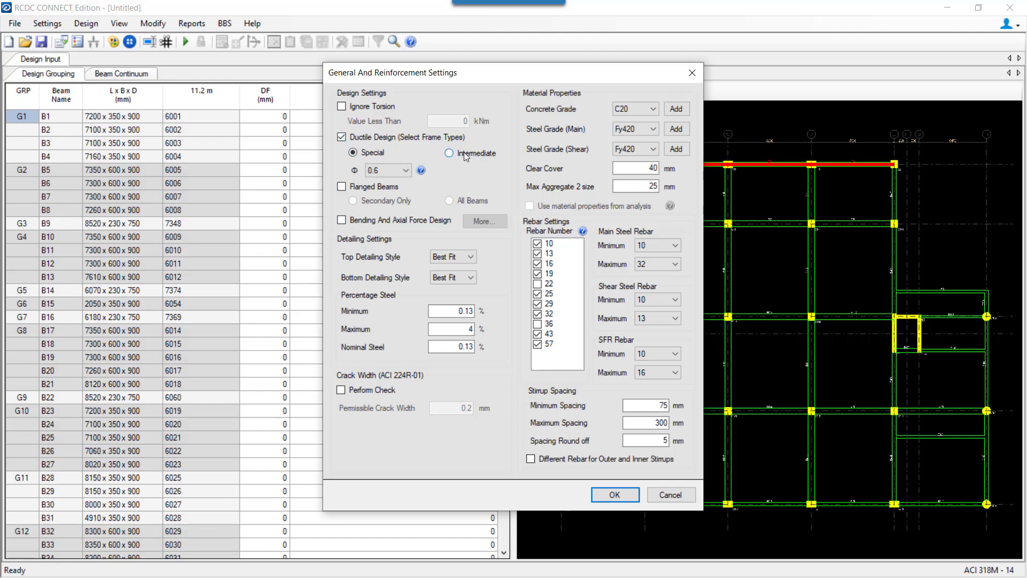
click(448, 153)
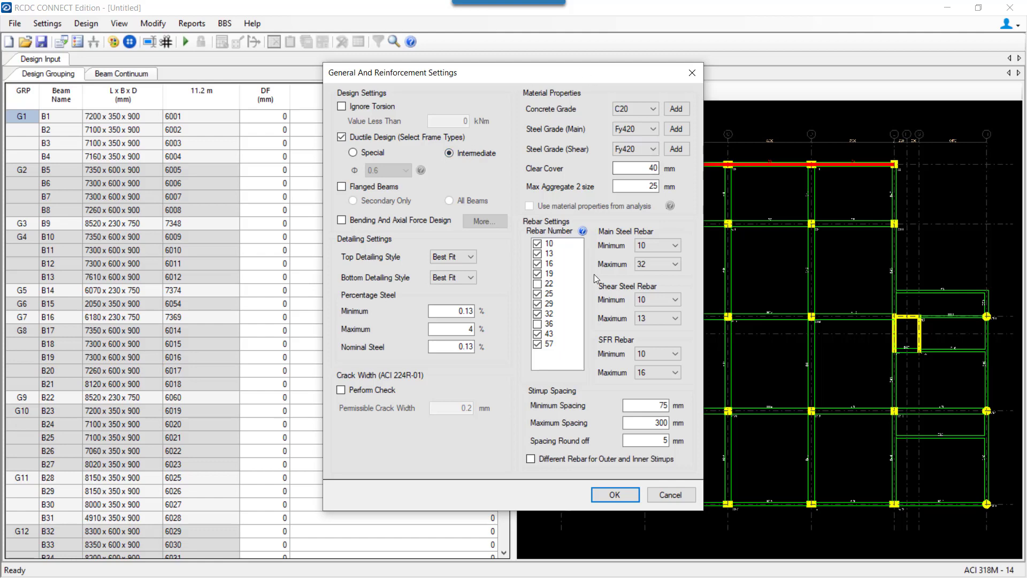
click(641, 109)
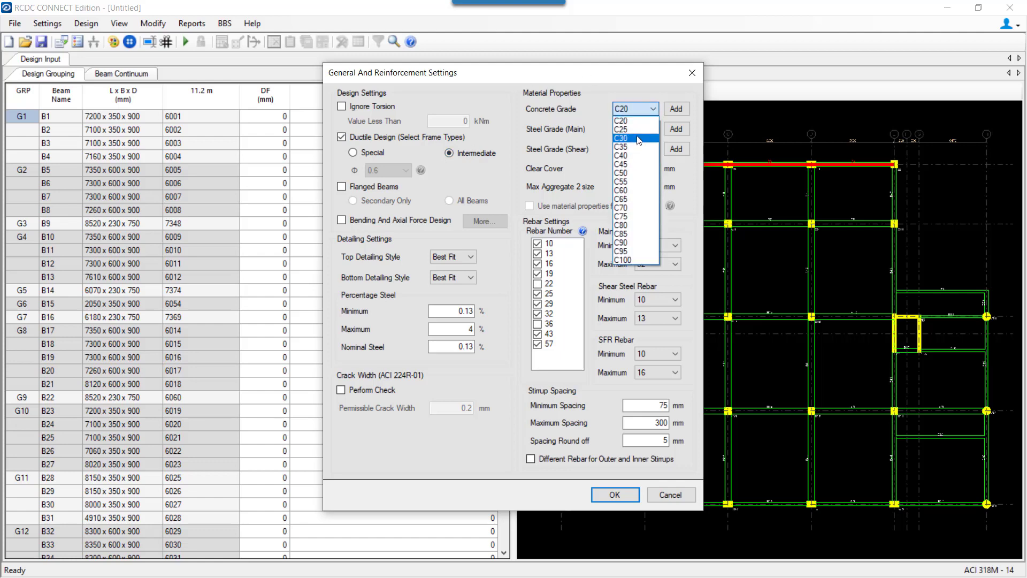
click(639, 140)
click(640, 130)
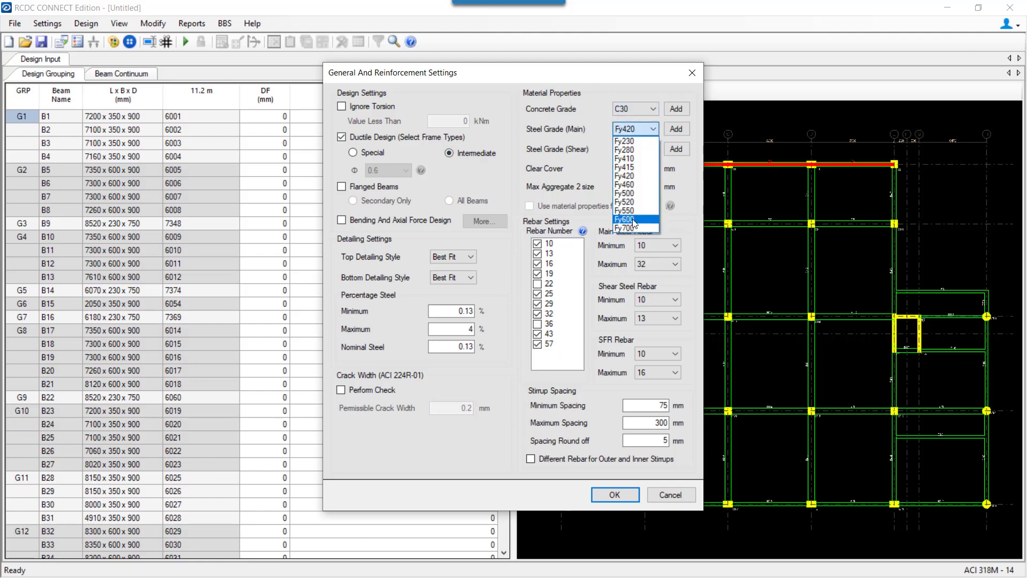
click(633, 187)
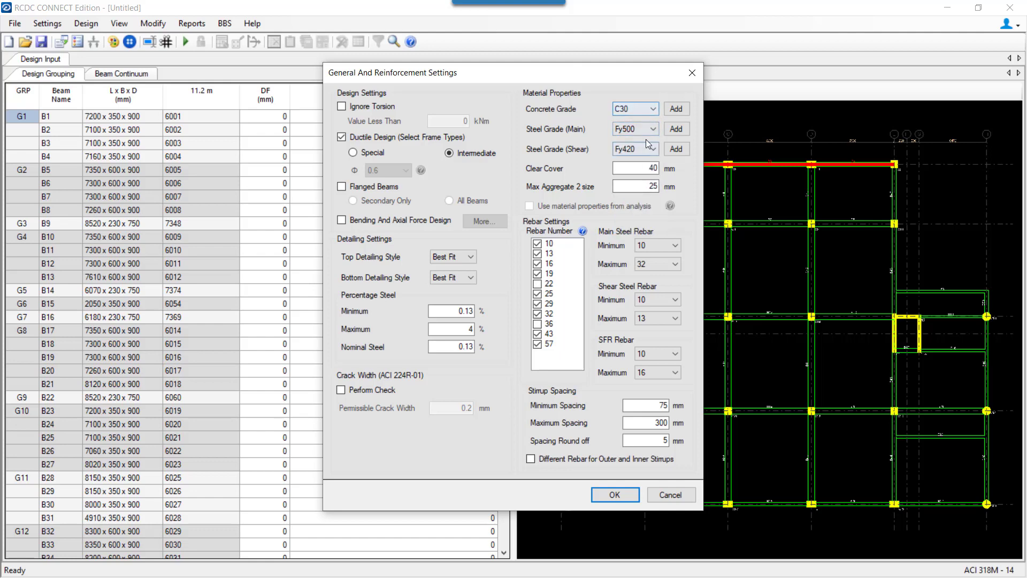
click(604, 494)
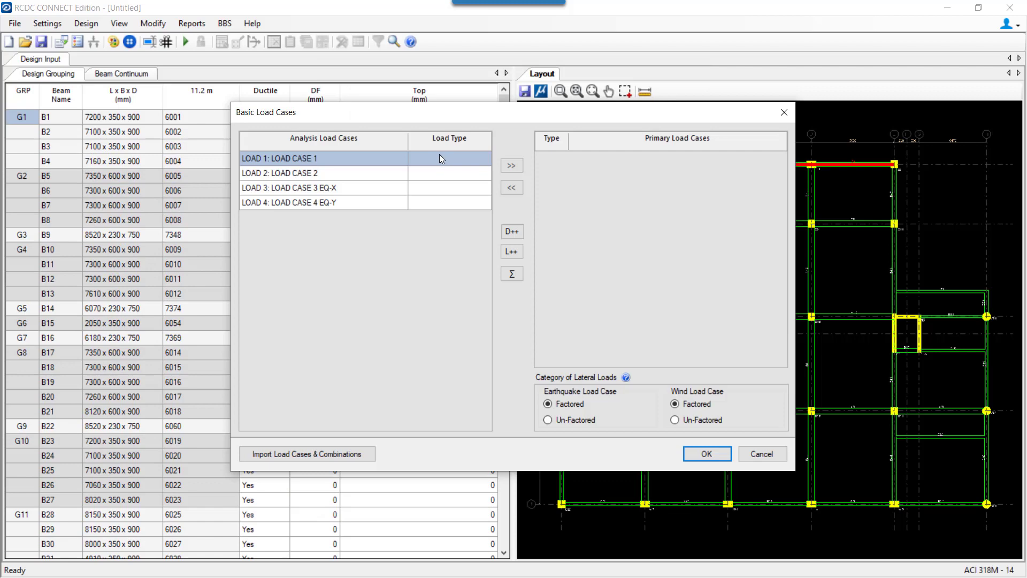
click(440, 157)
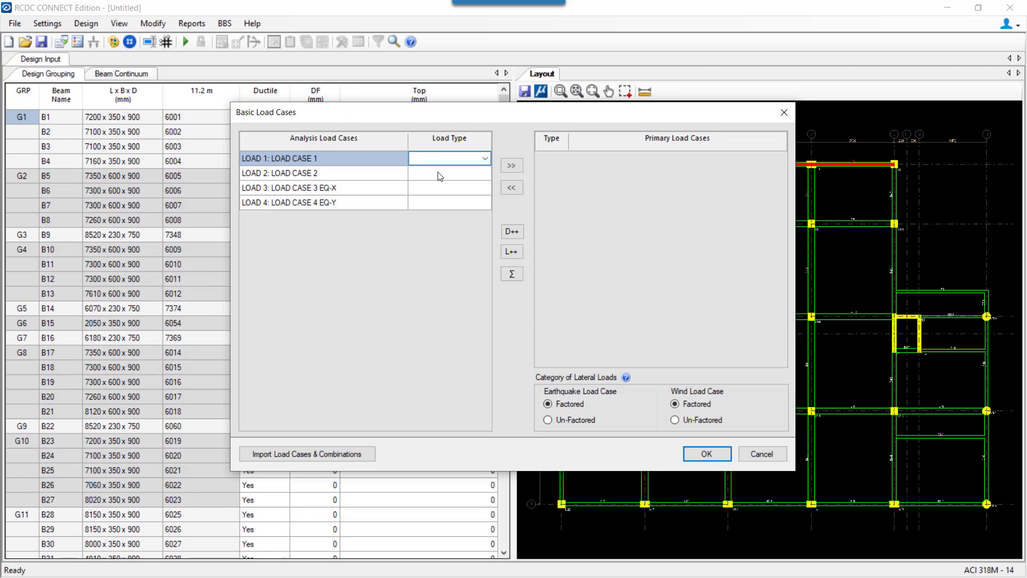
Assign Dead, Live, Earthquake X and Earthquake Z types to load cases 1–4.
click(440, 172)
click(440, 172)
click(440, 184)
click(441, 186)
key(e)
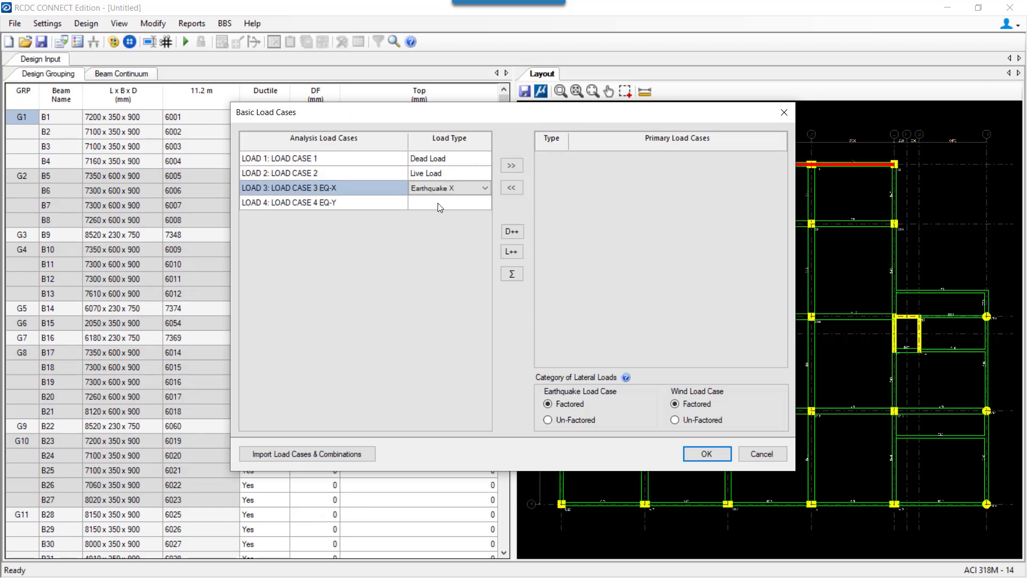
click(437, 203)
key(e)
key(e)
right_click(438, 204)
Confirm the load cases, accept the generated combinations and run Auto Design.
click(706, 454)
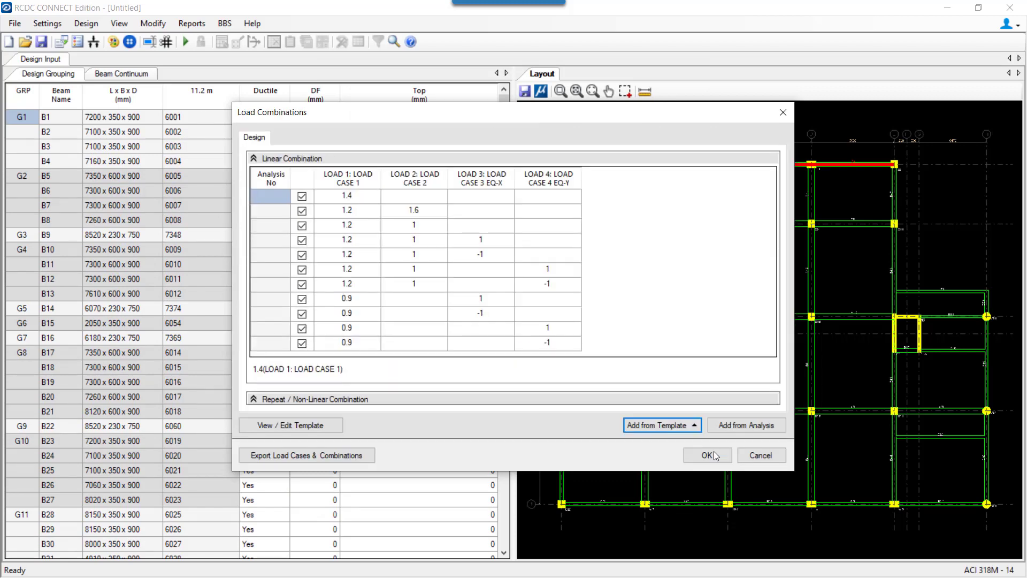
click(716, 454)
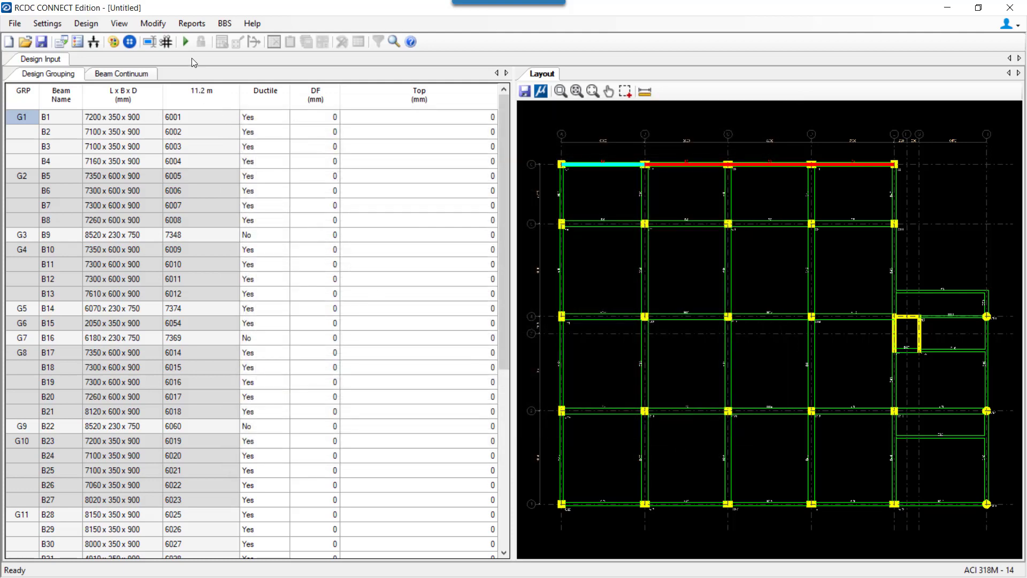
click(186, 42)
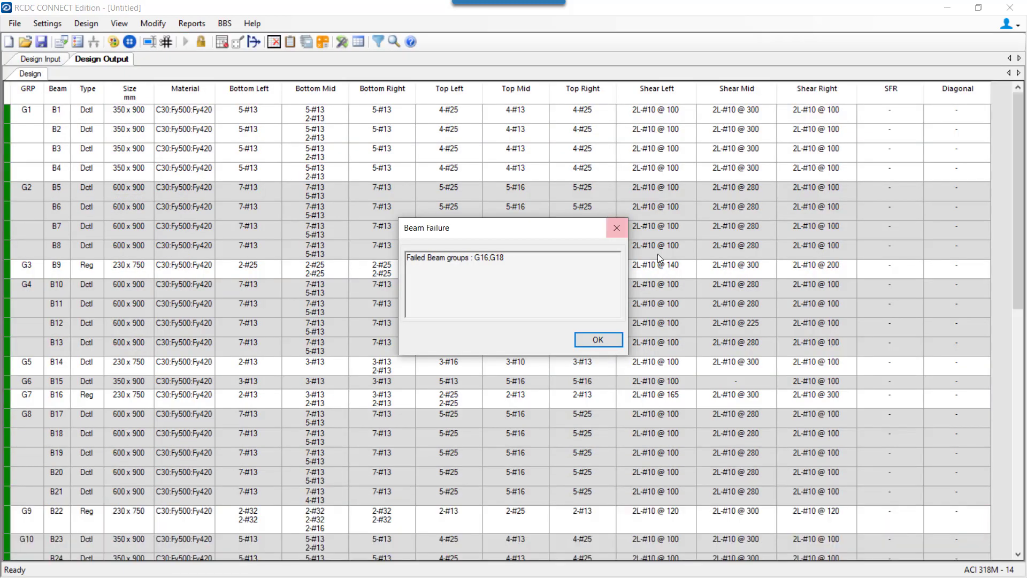
Dismiss the beam failure message and save the project as '11.2m beam design' in RCDC Files.
click(605, 339)
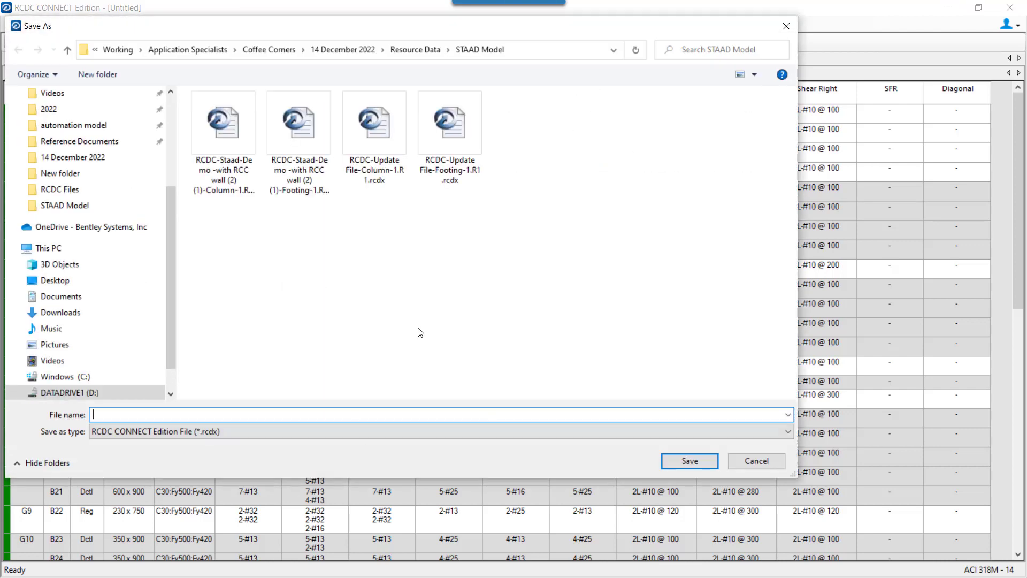
click(59, 189)
text(1)
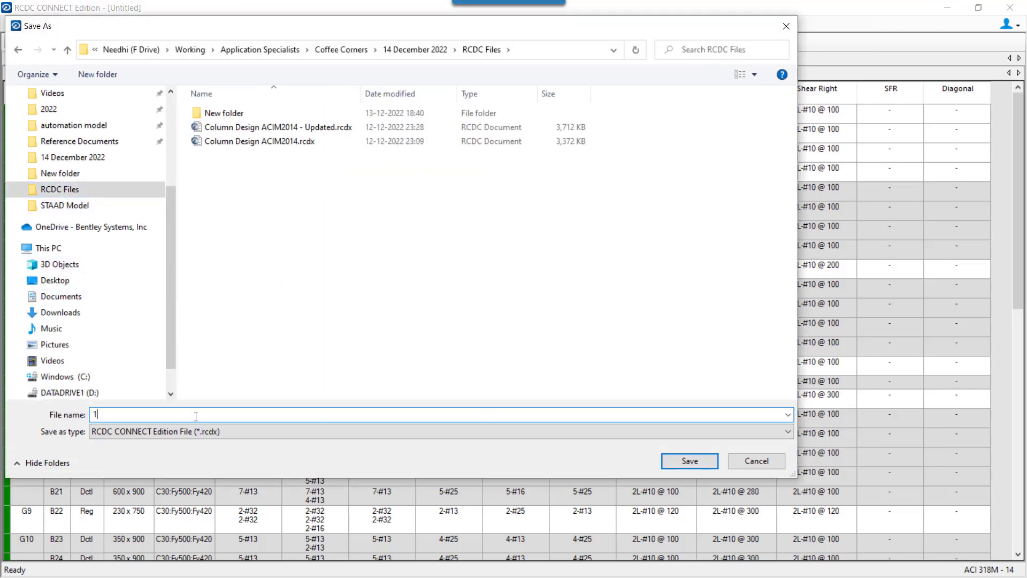
text(1.2m beam design)
key(Return)
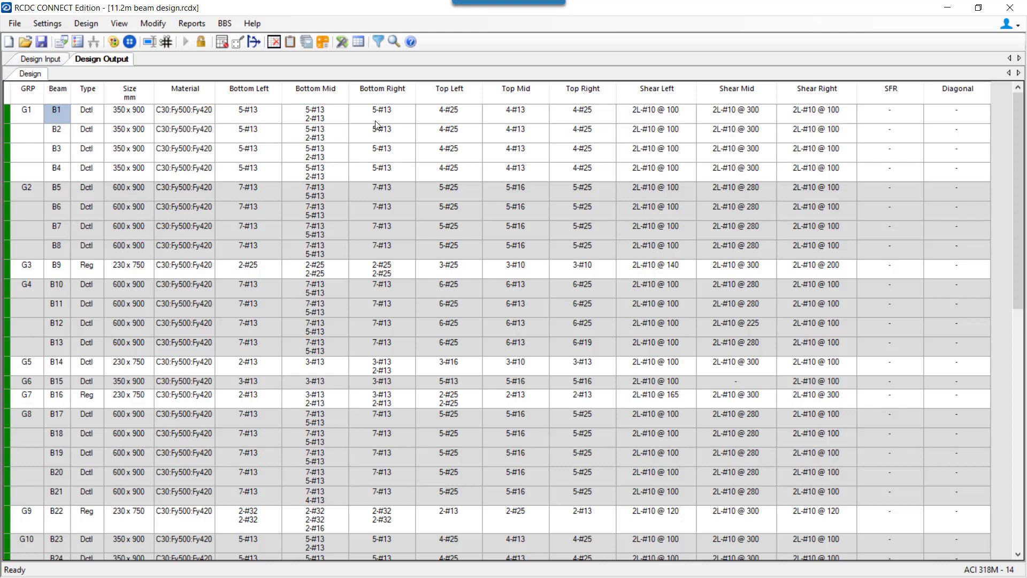
Start Update Design from 'RCDC-Update File' in the STAAD Model folder, keeping 11.2 m mapped.
click(16, 24)
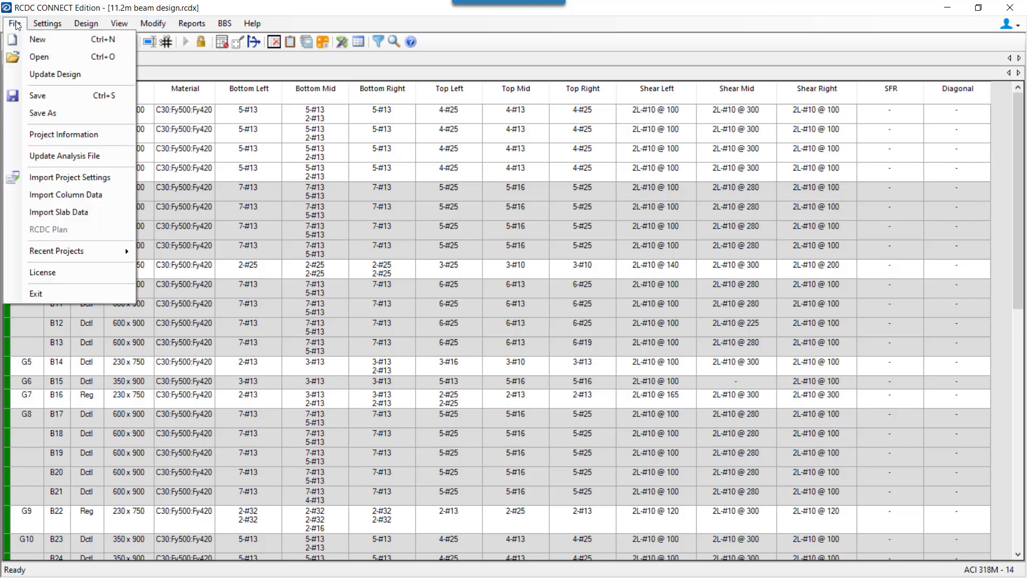
click(16, 25)
click(15, 23)
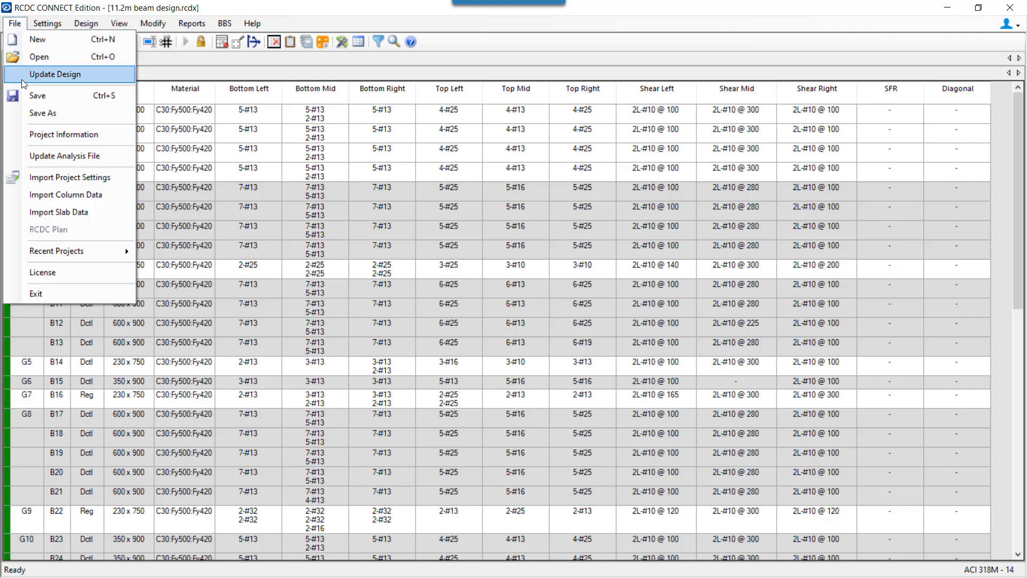
click(22, 79)
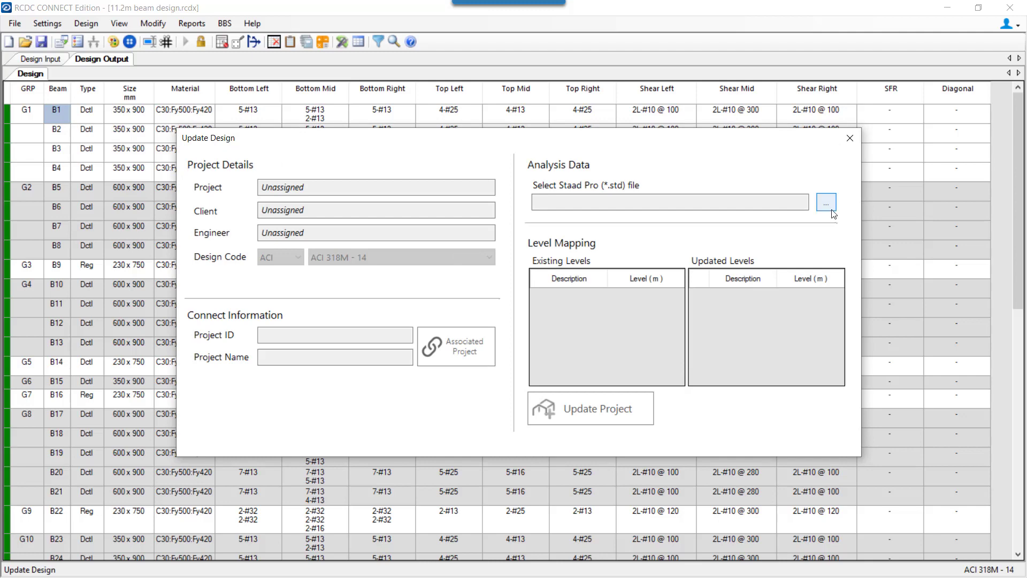
click(827, 204)
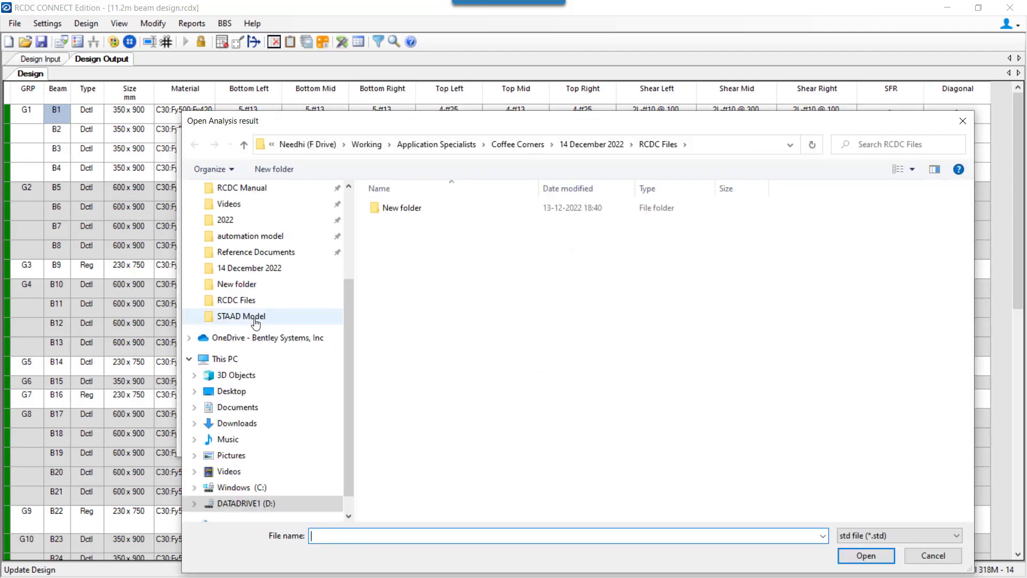
click(256, 320)
double_click(481, 243)
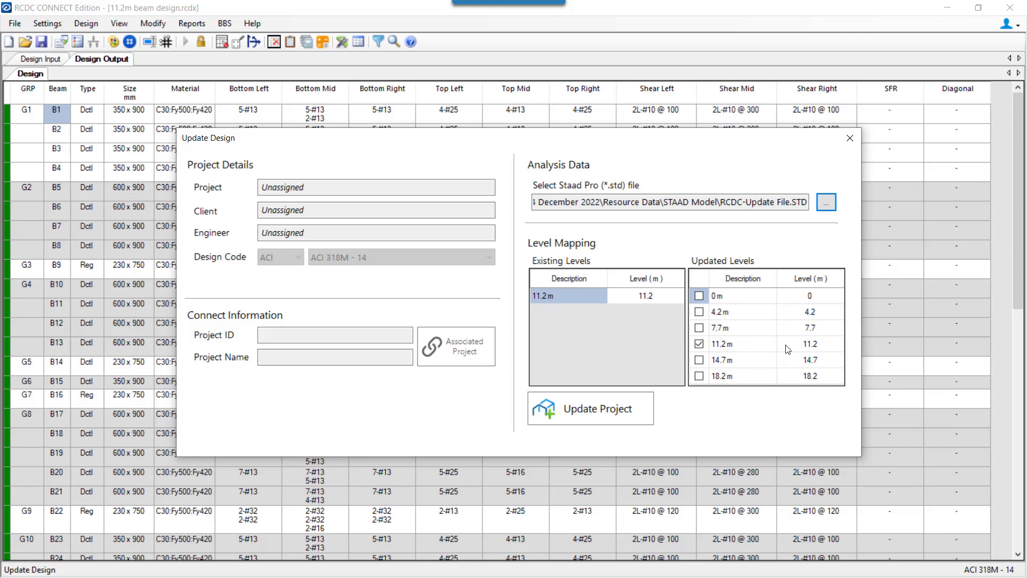
click(596, 411)
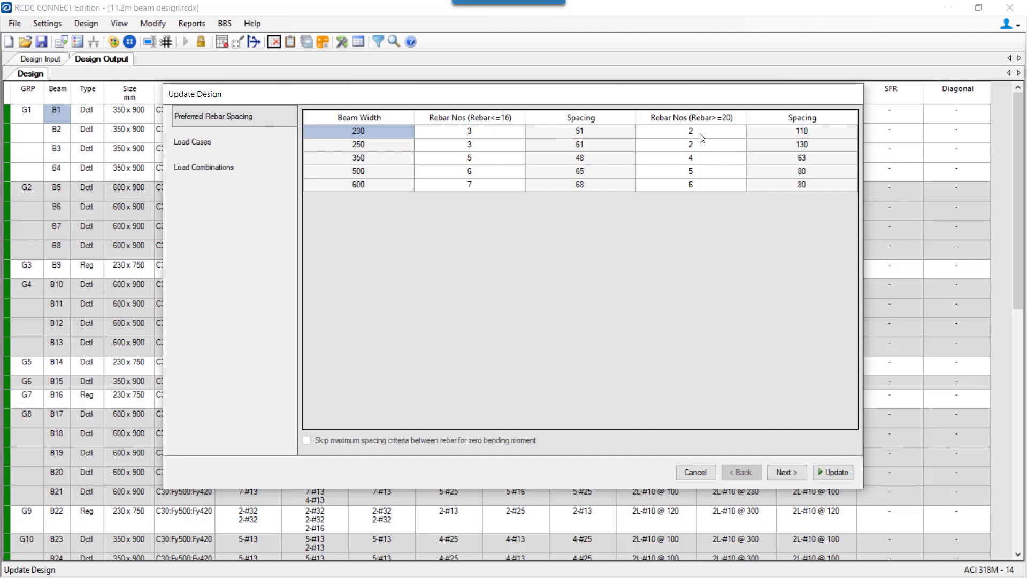
Review the load cases and combinations, then run the update to produce the report.
click(184, 152)
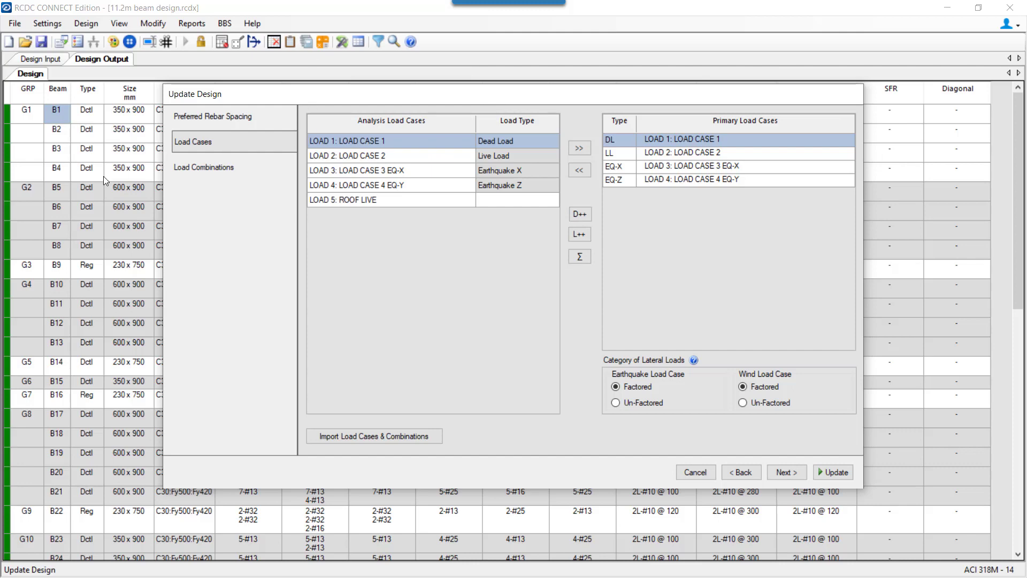
click(787, 467)
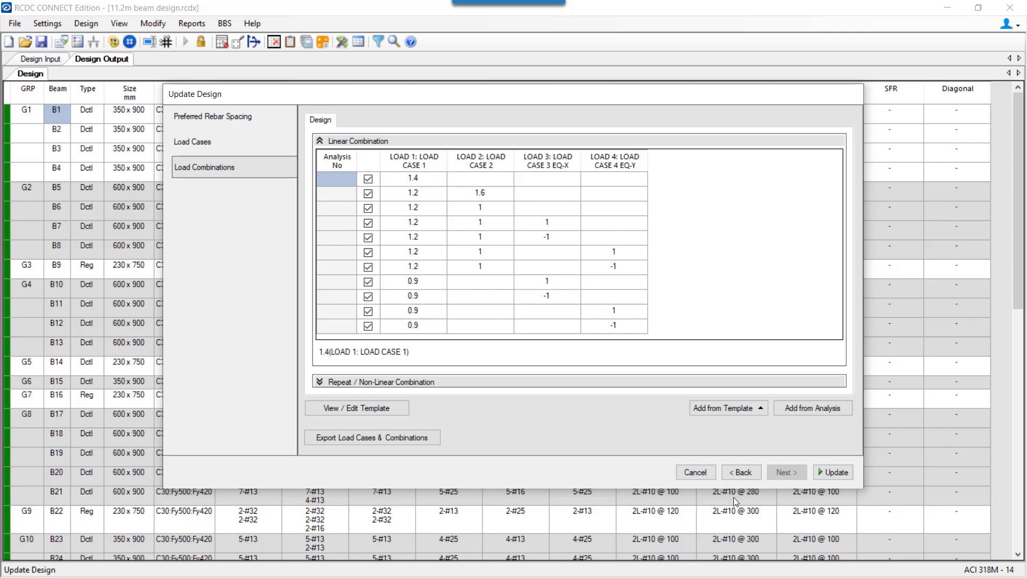
click(834, 472)
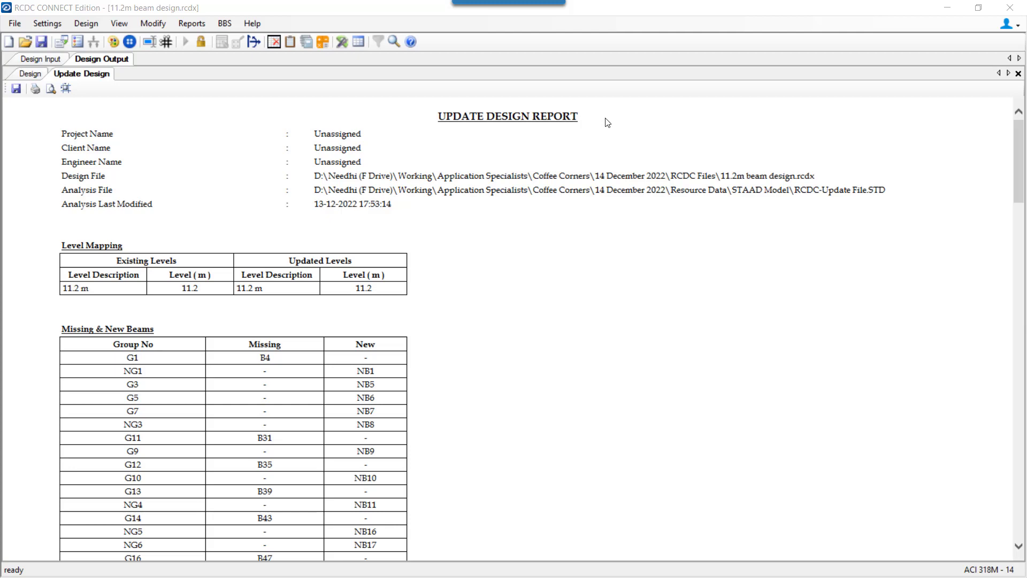
Scroll the update report, then return to the Design Input grouping table and layout.
scroll(371, 301, down, 3)
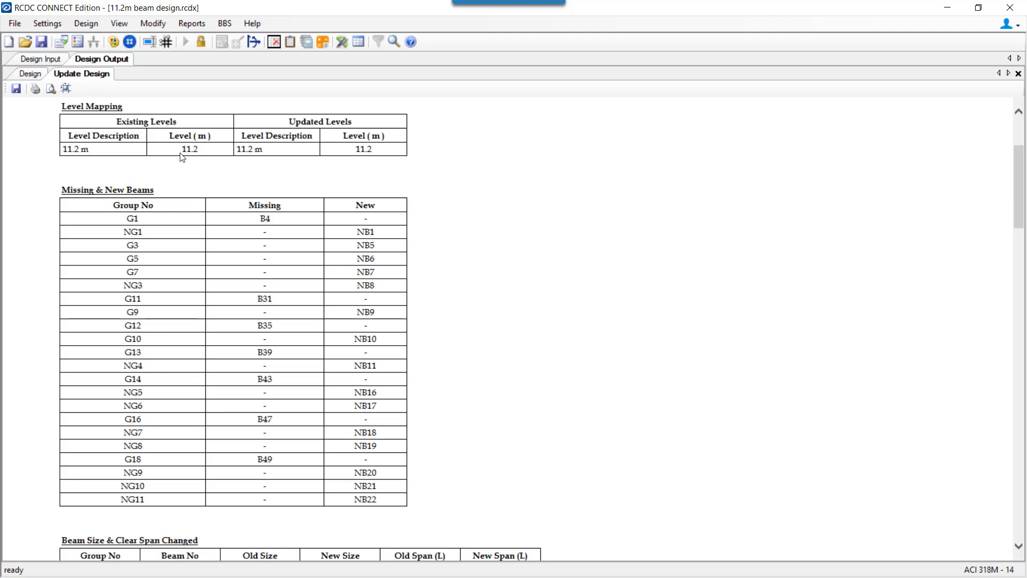
scroll(232, 235, down, 2)
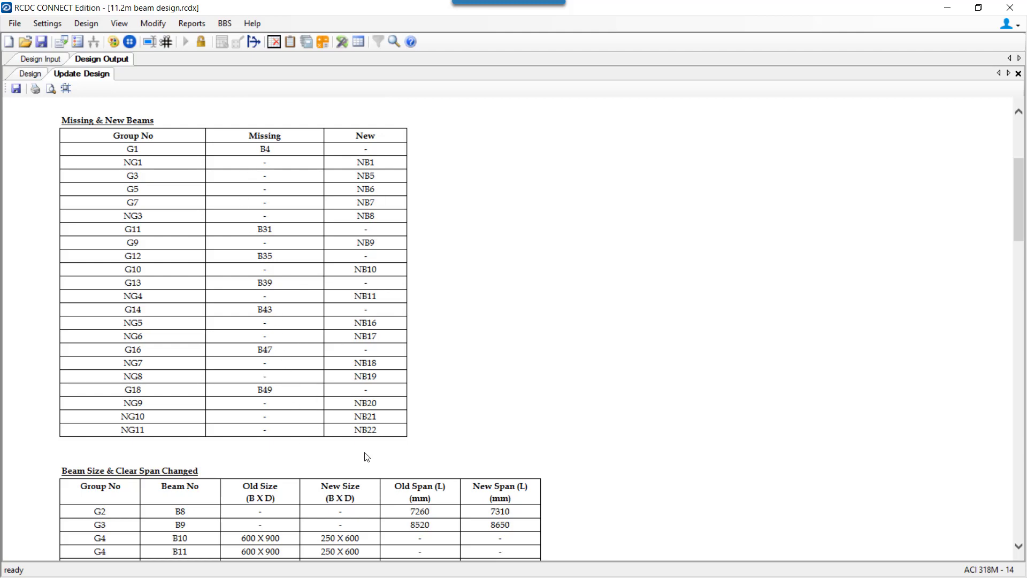
click(48, 58)
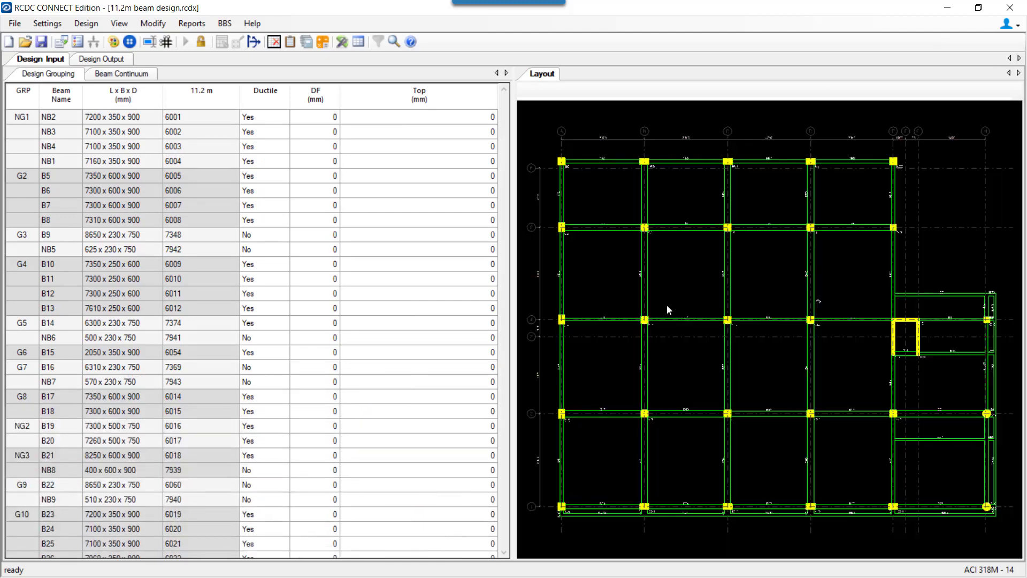
Zoom and pan the layout to inspect beams NB2 and B43 around grids A–B.
scroll(608, 195, up, 5)
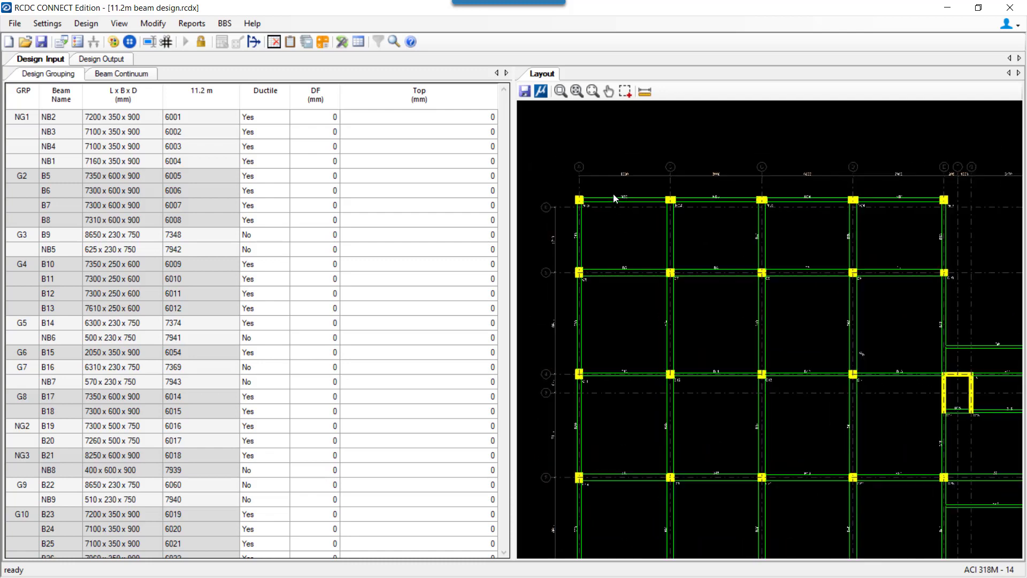
middle_drag(717, 287, 727, 297)
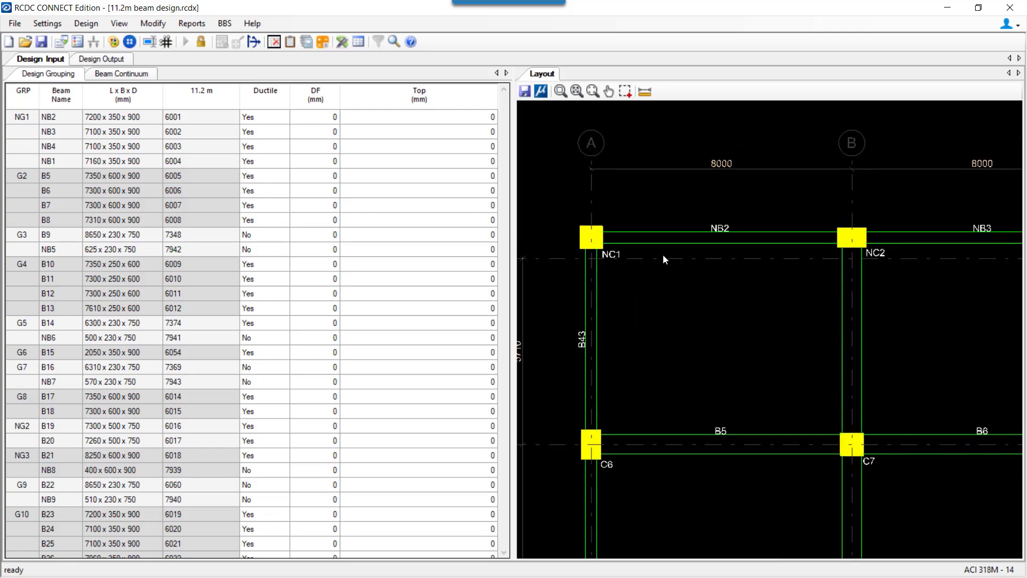
scroll(706, 236, down, 1)
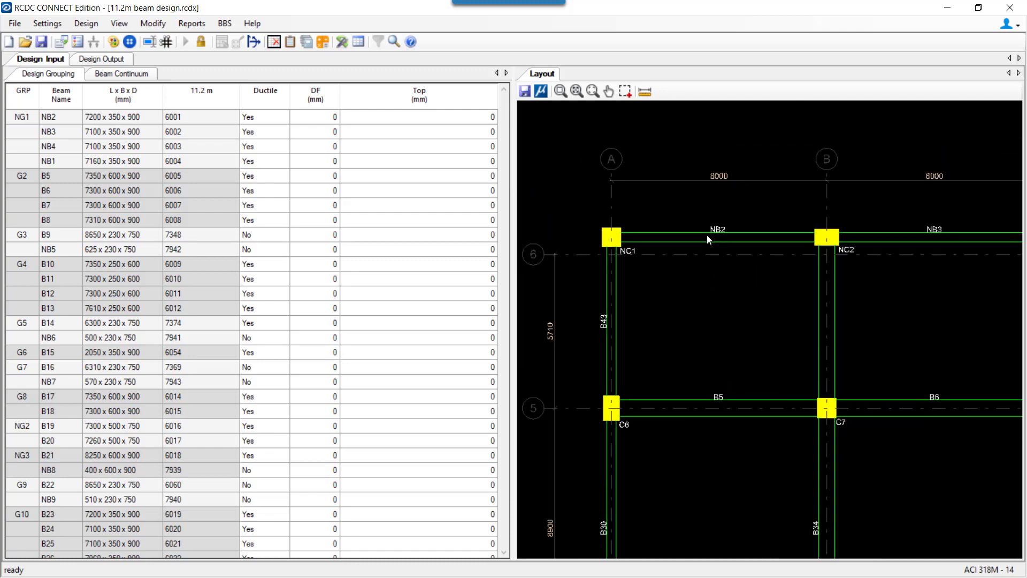
scroll(637, 253, up, 1)
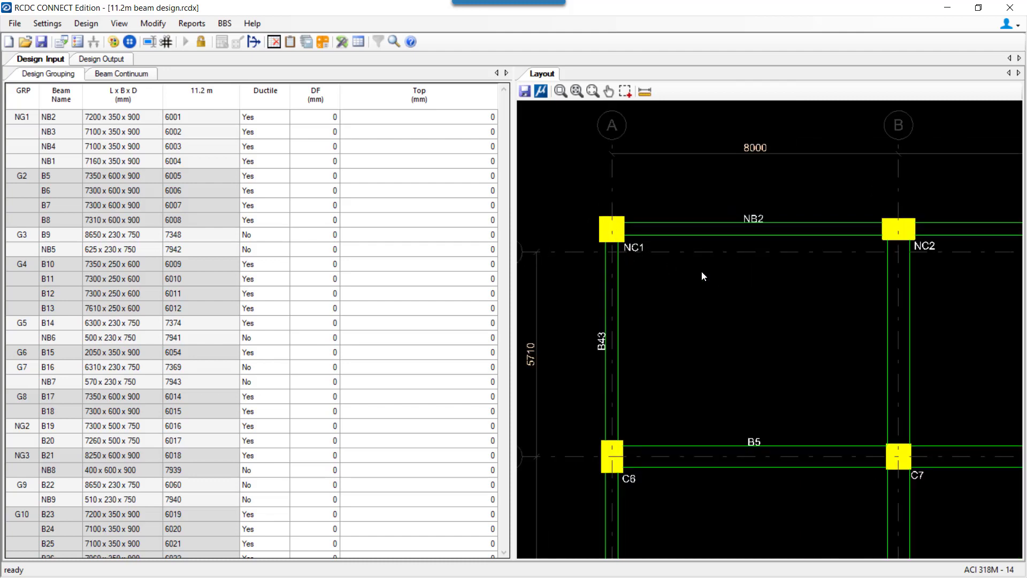
middle_drag(702, 274, 753, 279)
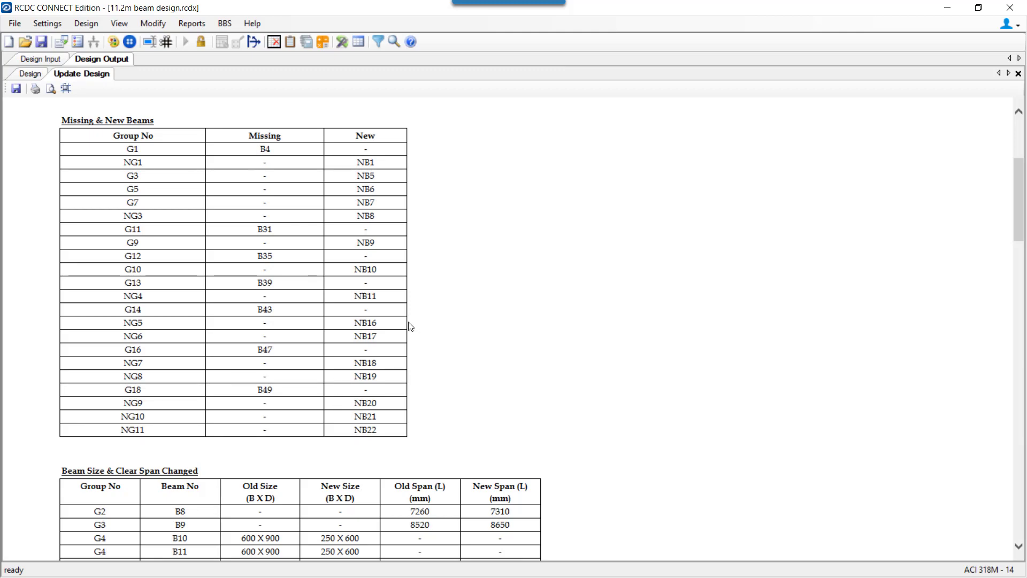
Scroll through the Update Design report to review the missing and new beams.
scroll(410, 325, down, 4)
scroll(333, 302, down, 1)
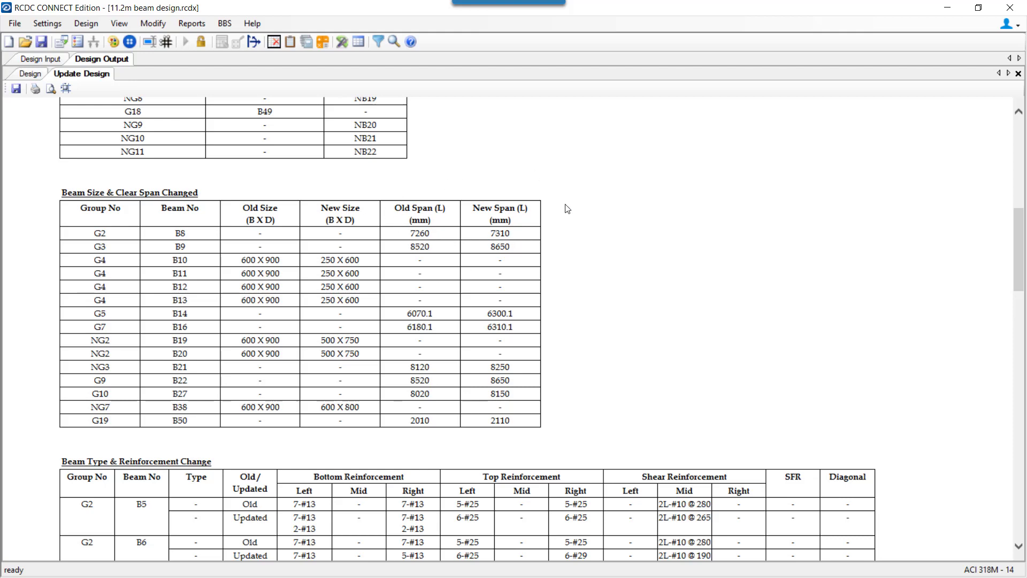
scroll(118, 290, down, 2)
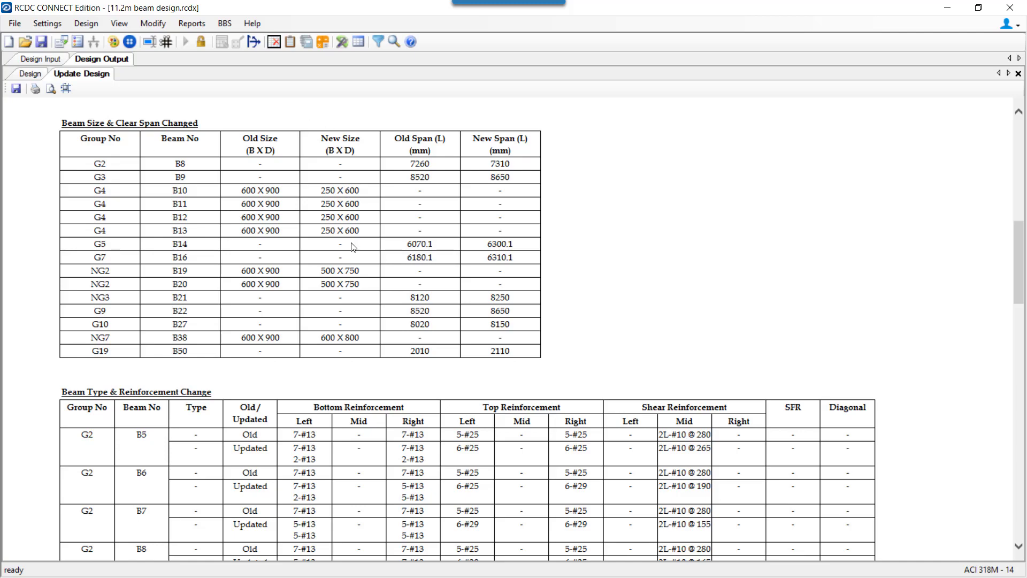
scroll(350, 247, down, 3)
scroll(308, 272, down, 3)
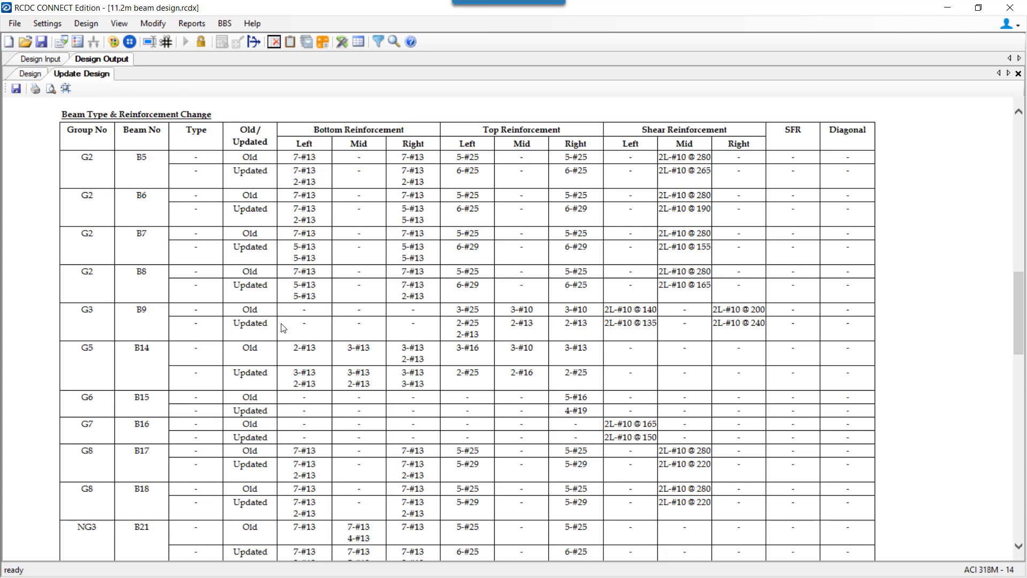
scroll(530, 417, down, 10)
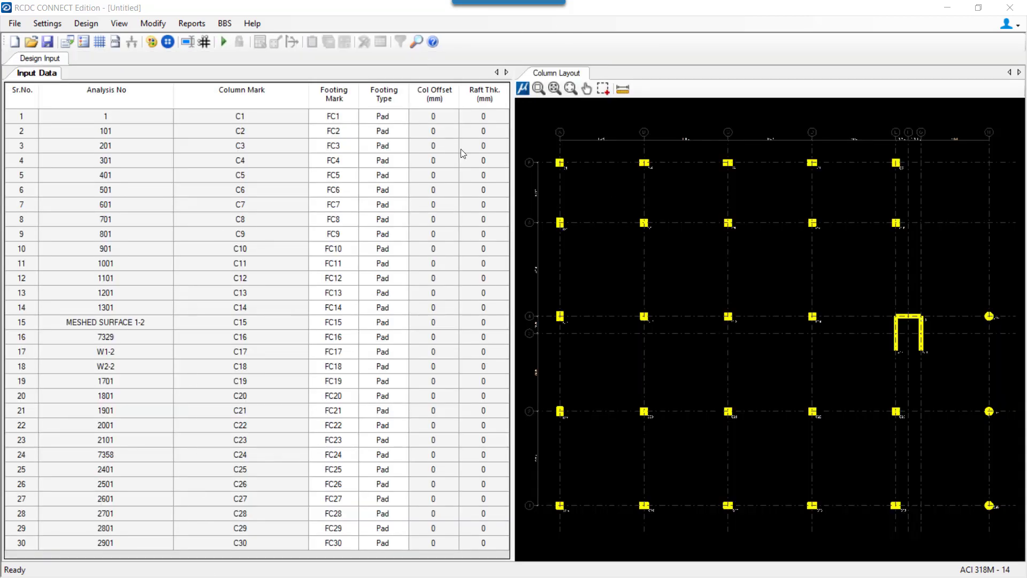
Select columns C7 and C8 on the zoomed column layout, starting from C1's Footing Type cell.
click(405, 121)
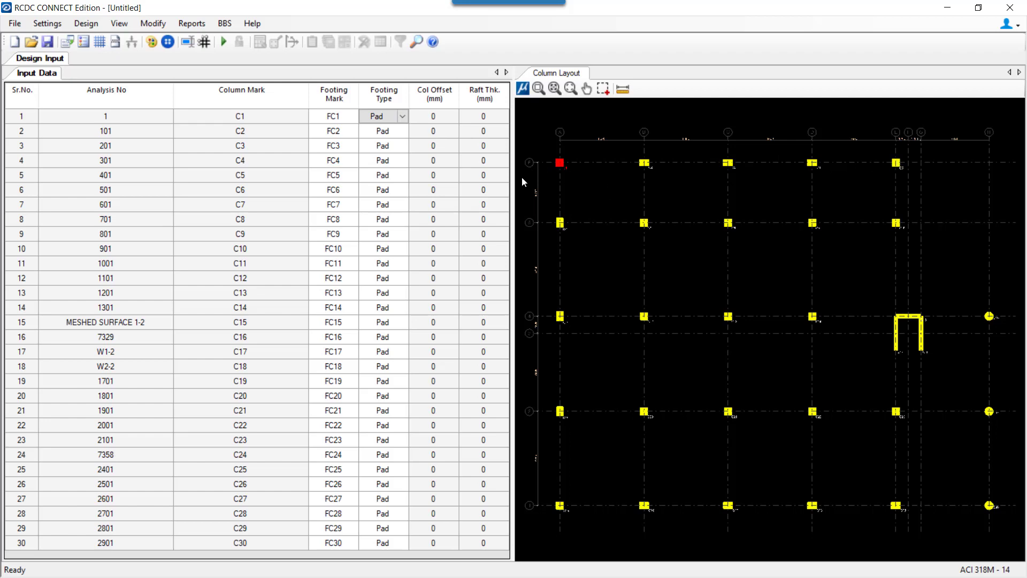
scroll(525, 161, up, 3)
scroll(524, 162, down, 2)
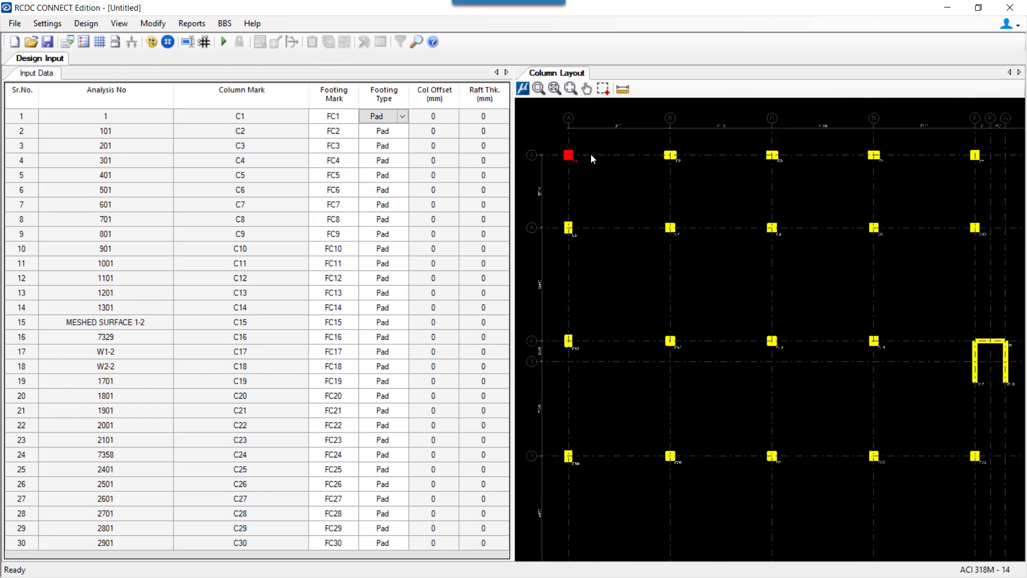
click(569, 228)
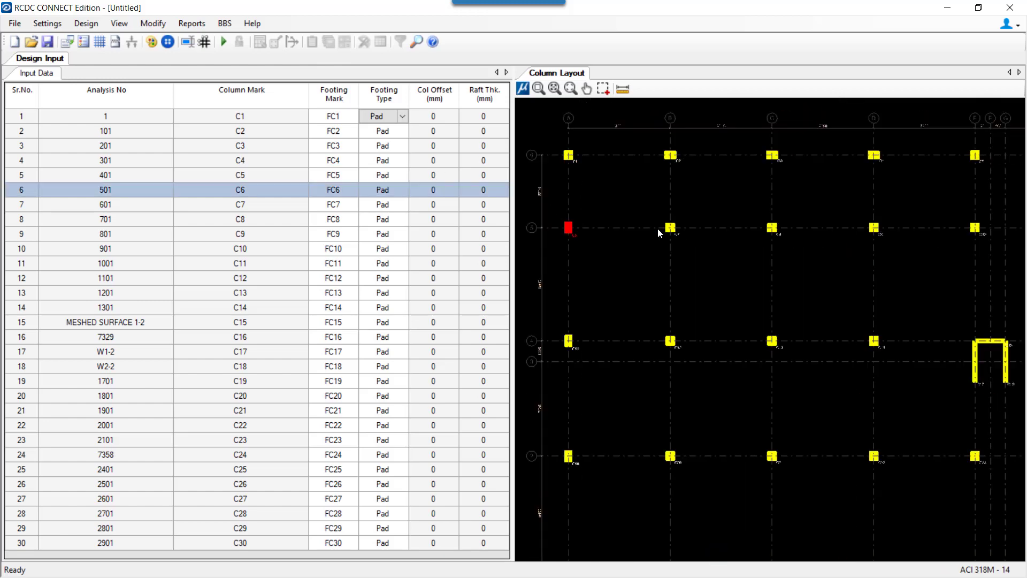
click(670, 228)
ctrl+click(775, 230)
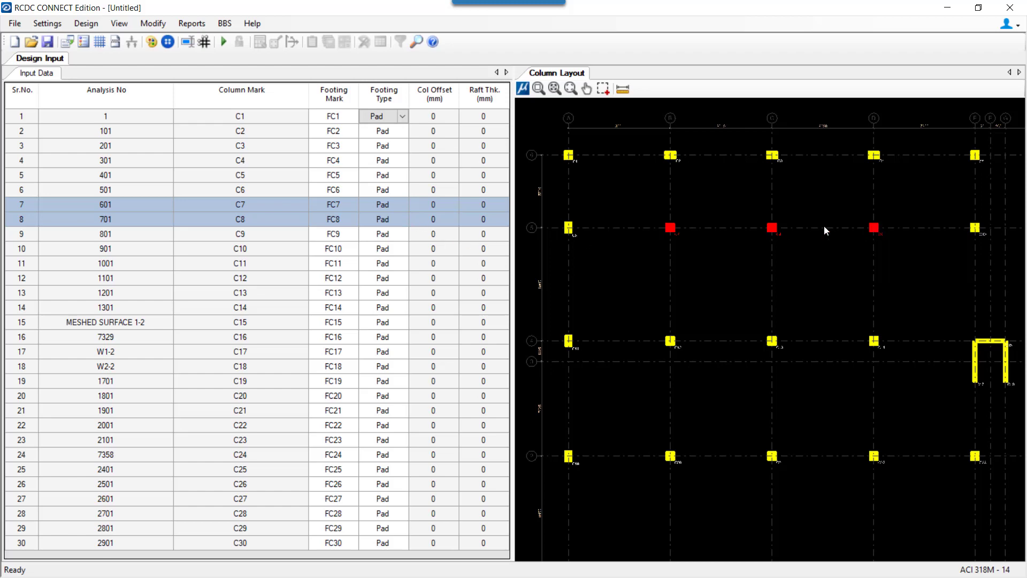
Set the footing type of columns C7, C8 and C9 to Sloped.
click(400, 205)
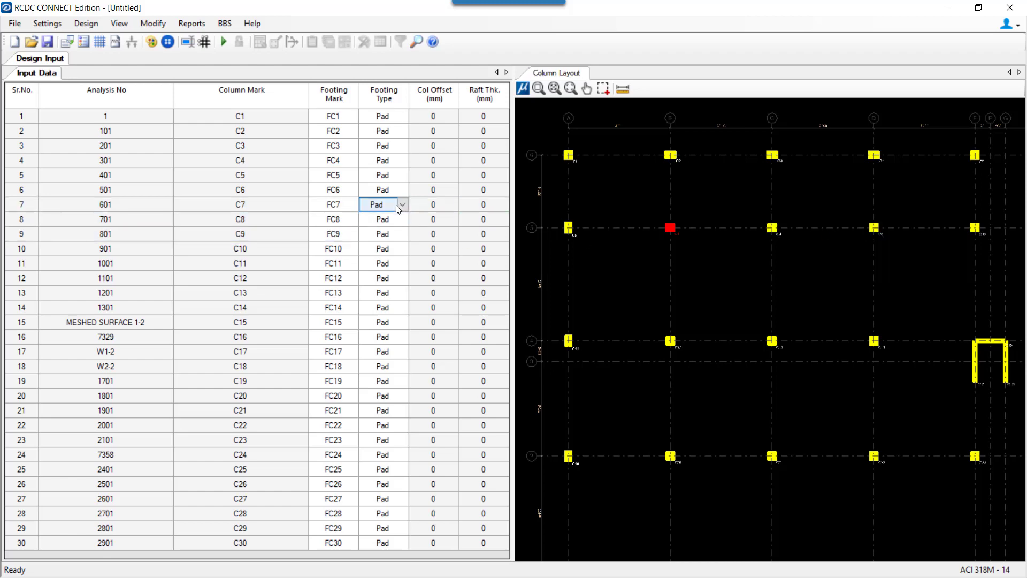
click(400, 206)
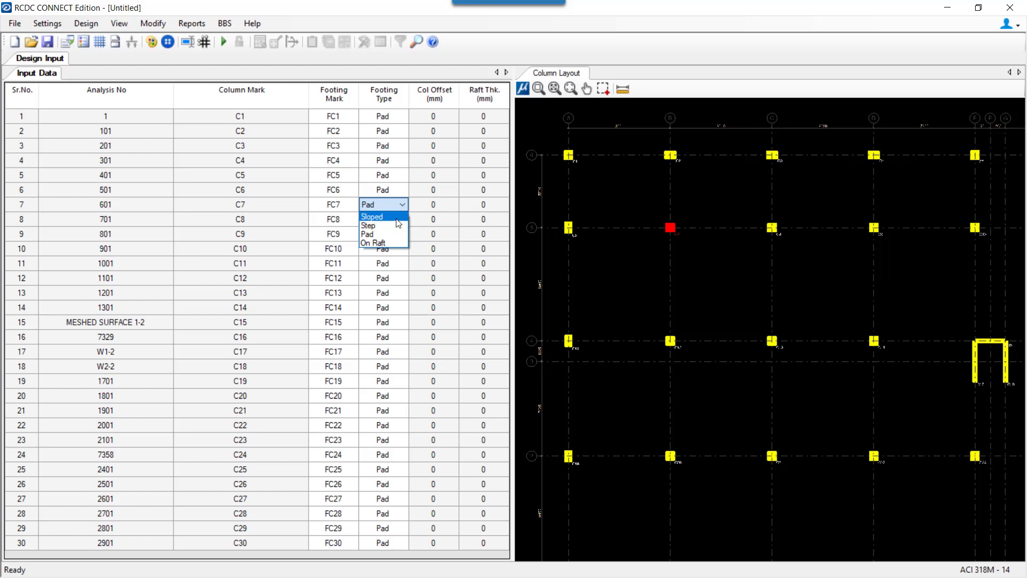
click(392, 220)
click(399, 219)
click(394, 236)
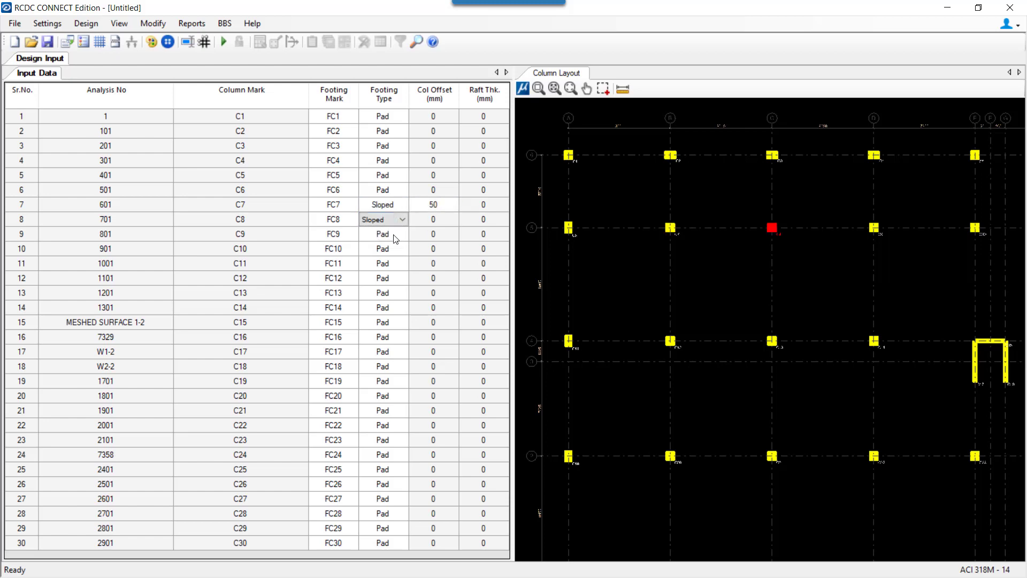
click(399, 234)
click(399, 250)
click(440, 234)
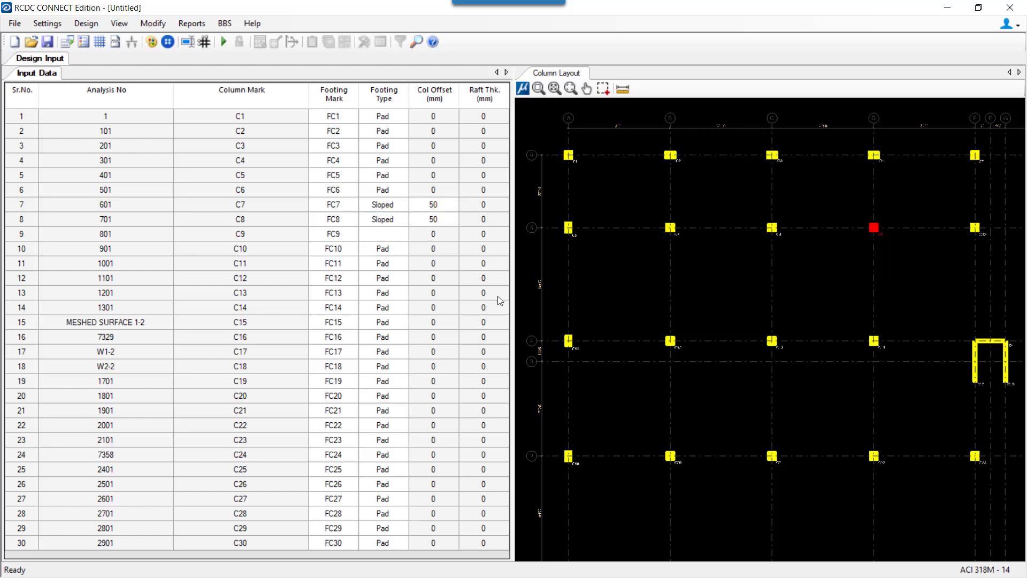
Make the middle-row footings under C20 and C21 stepped, then open General Settings.
scroll(824, 174, down, 1)
middle_drag(727, 383, 684, 281)
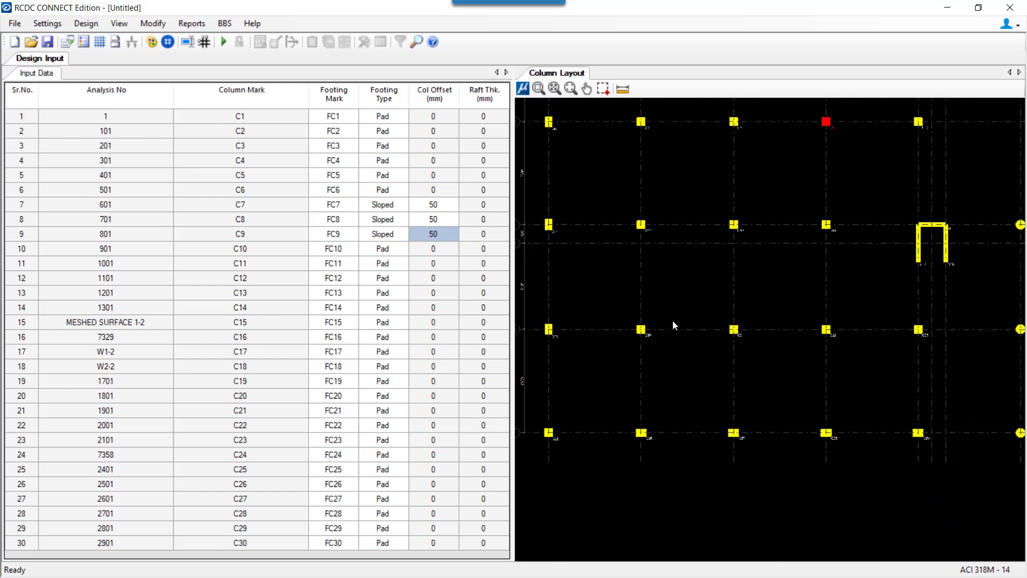
click(642, 329)
ctrl+click(733, 330)
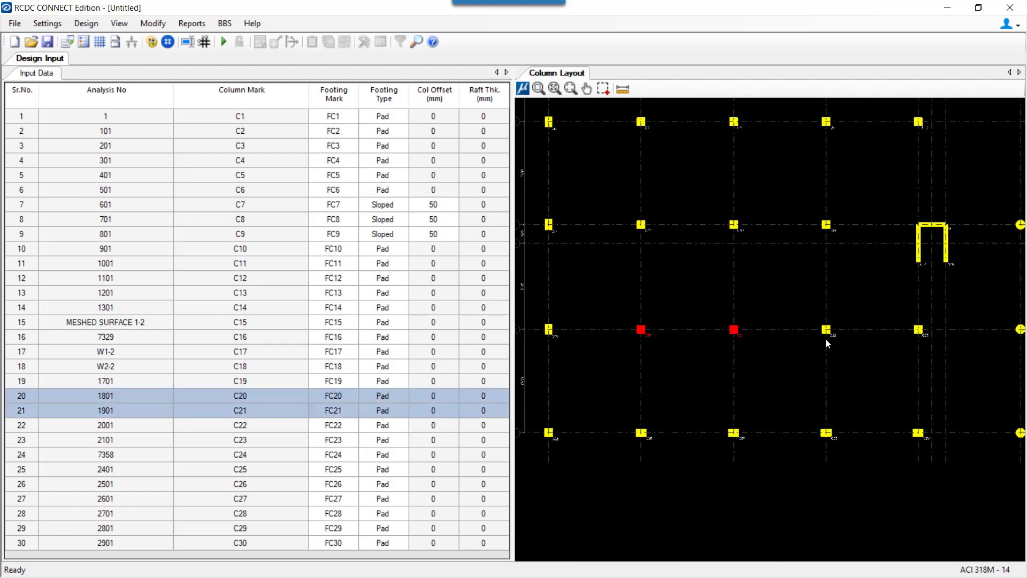
ctrl+click(825, 329)
click(389, 397)
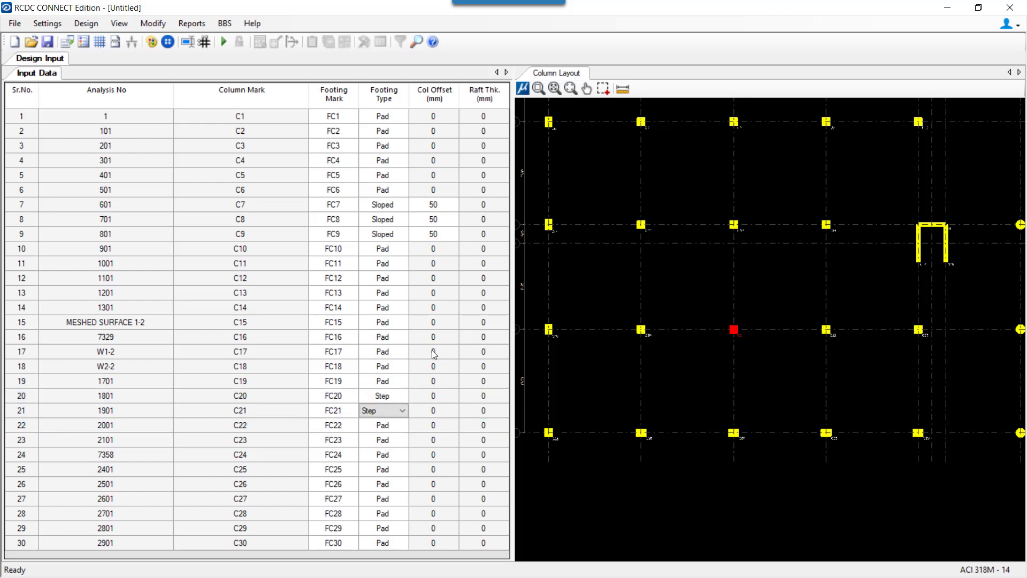
click(66, 42)
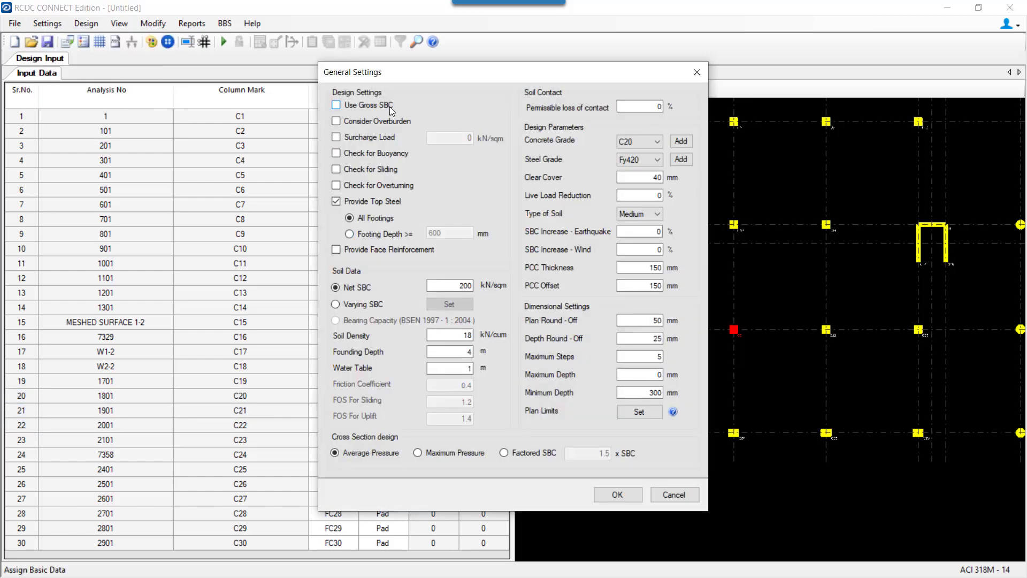
Enable buoyancy, sliding, overturning, gross SBC and overburden; top steel above 800 mm footing depth.
click(383, 154)
click(391, 167)
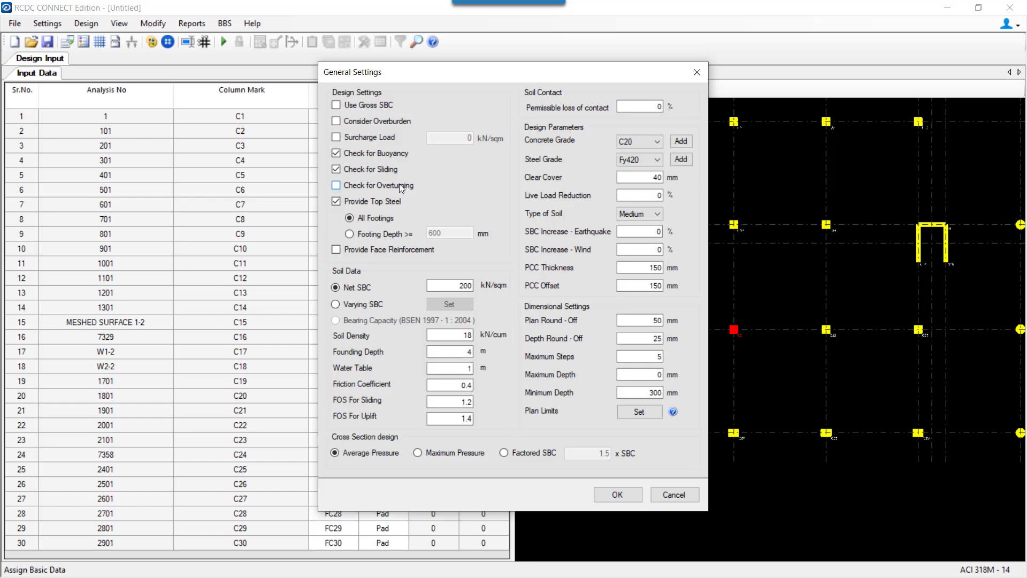
click(399, 184)
click(384, 235)
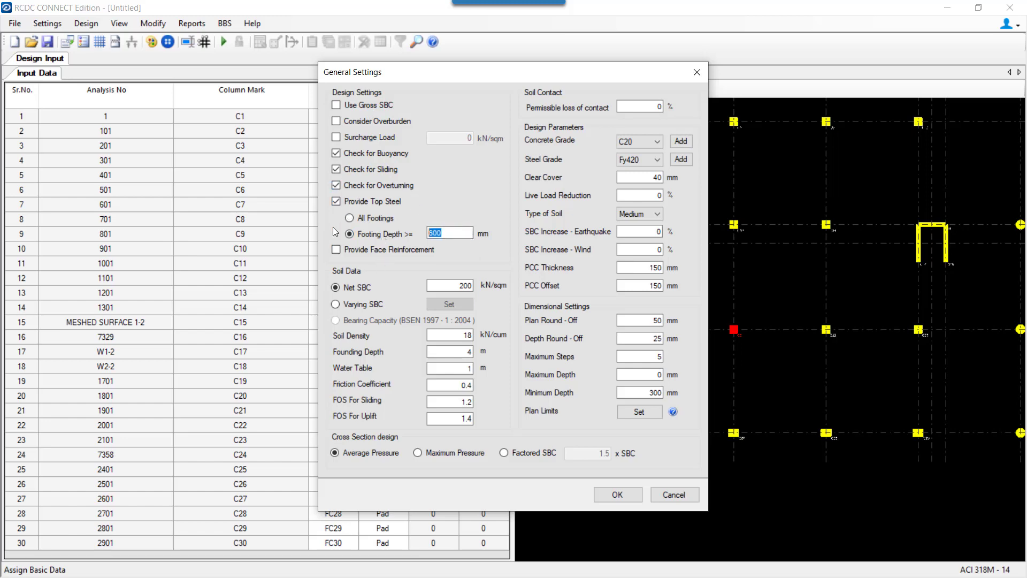
text(800)
click(389, 105)
click(384, 122)
Set net SBC to 300 with C35 concrete and Fy500 steel, and apply.
double_click(443, 285)
text(300)
click(638, 142)
click(641, 177)
click(641, 162)
click(637, 225)
click(617, 494)
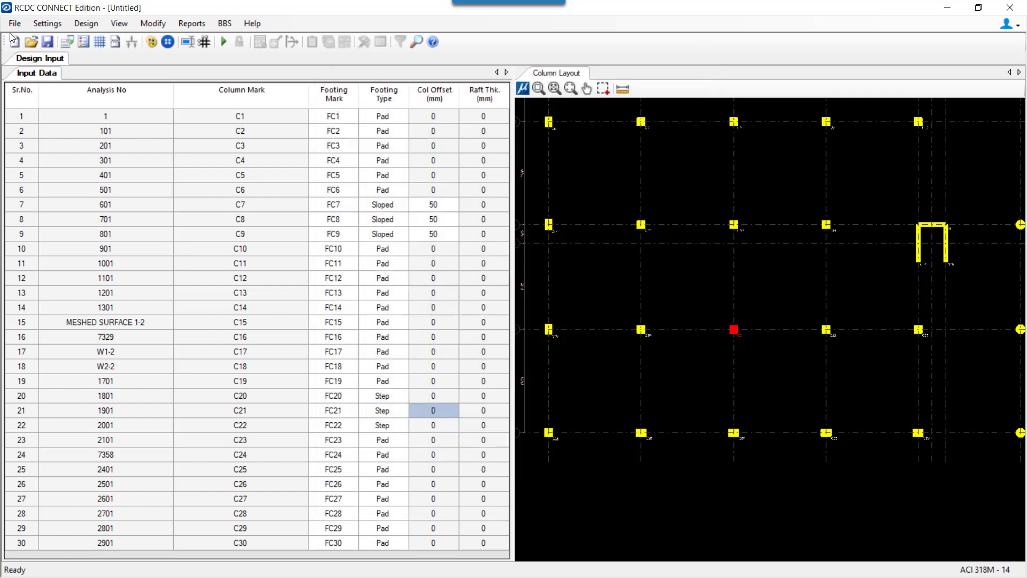
In basic load cases, make LOAD 1 dead, LOAD 2 live, LOAD 3 Earthquake X, and LOAD 4 earthquake.
click(43, 21)
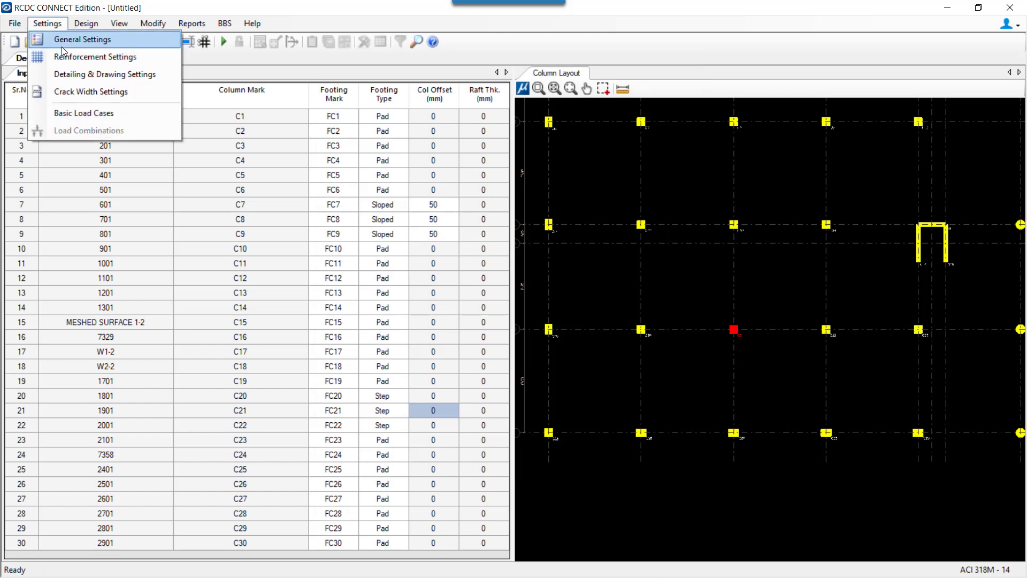
click(64, 112)
click(448, 157)
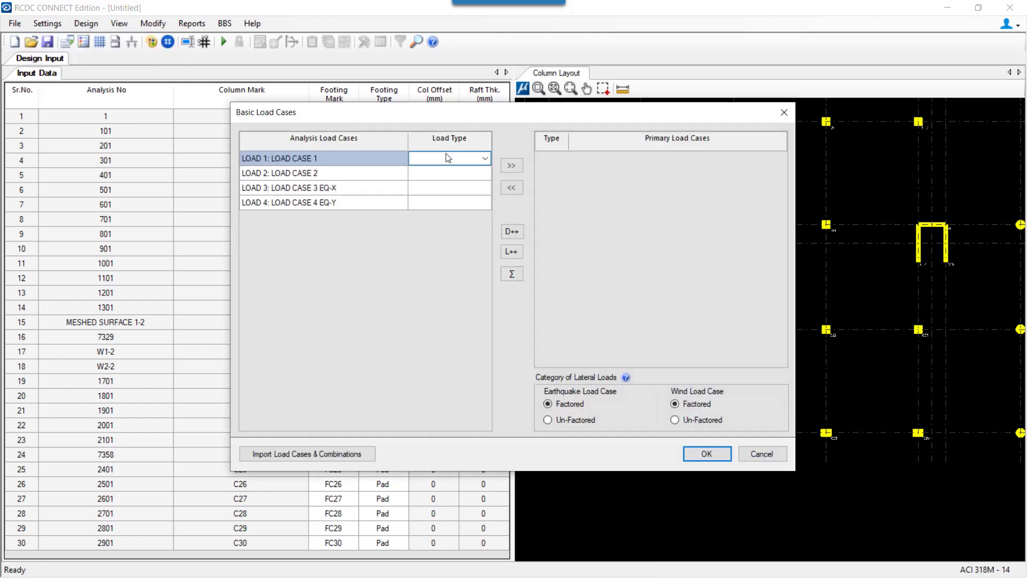
key(d)
key(Return)
key(l)
key(Return)
key(e)
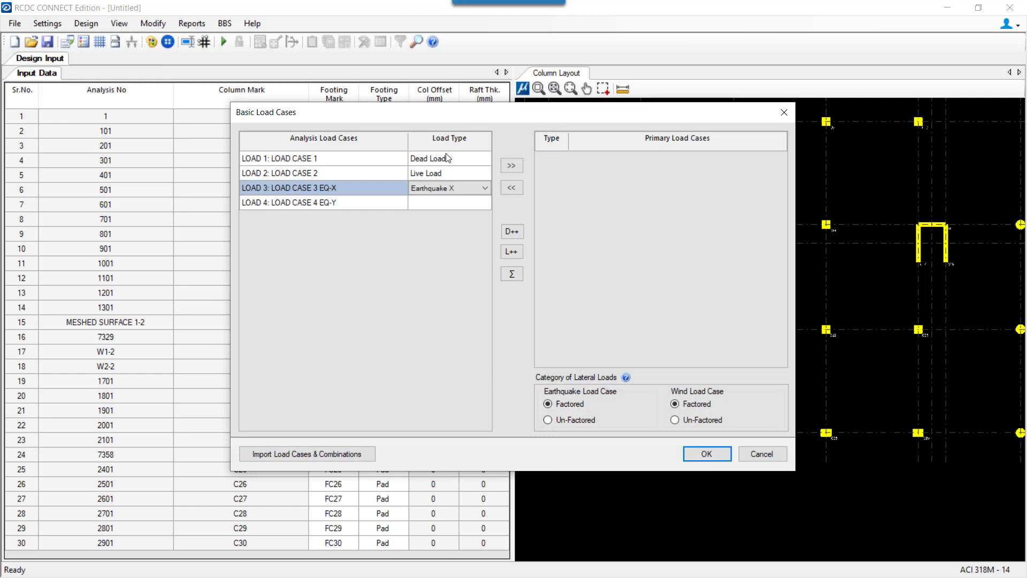
key(Return)
key(e)
key(e)
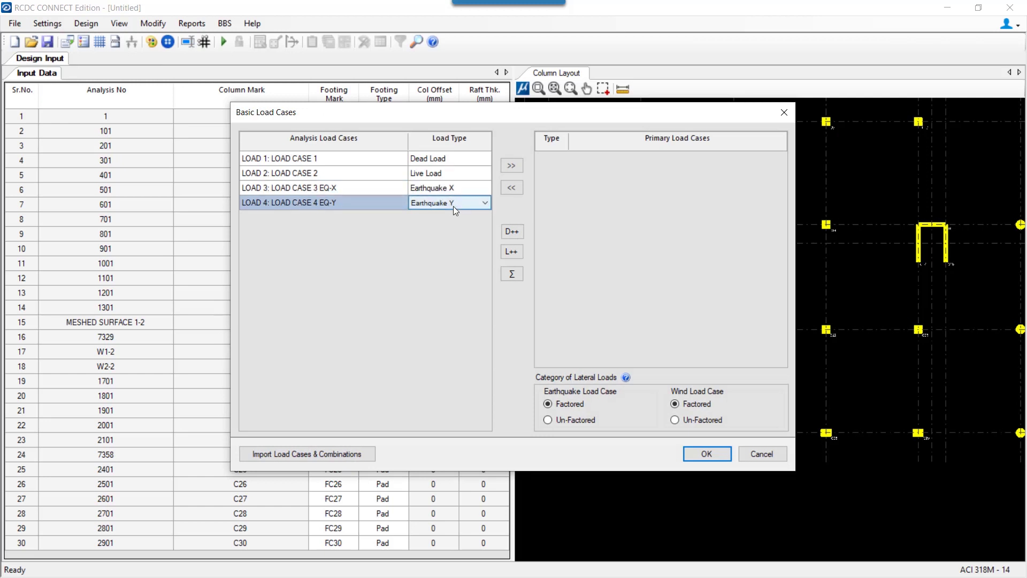
Add all assigned load cases as primary load cases.
right_click(454, 203)
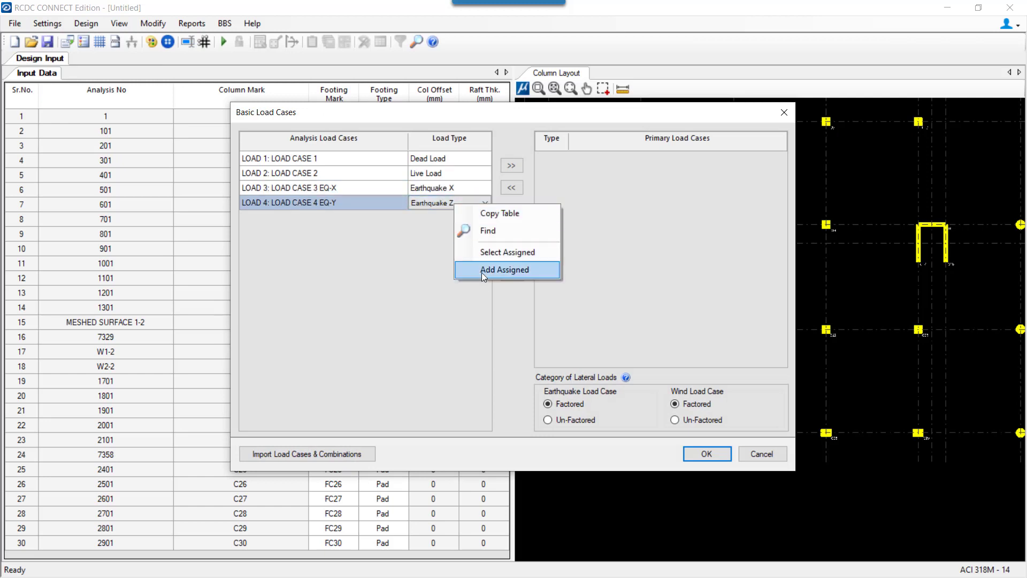
click(481, 272)
click(705, 453)
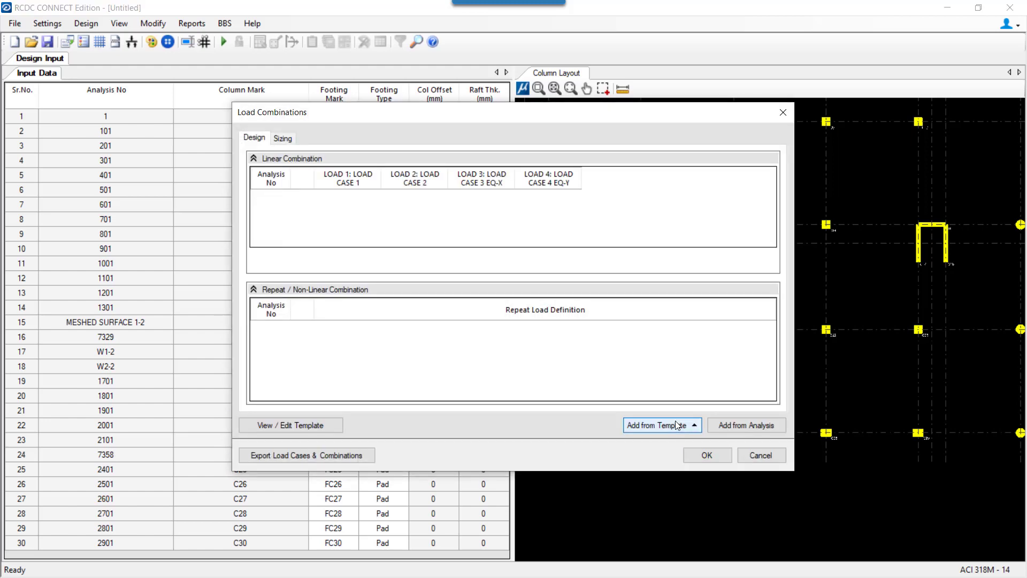
Fill design and sizing load combinations from the regular-structure template and confirm.
click(675, 425)
click(673, 390)
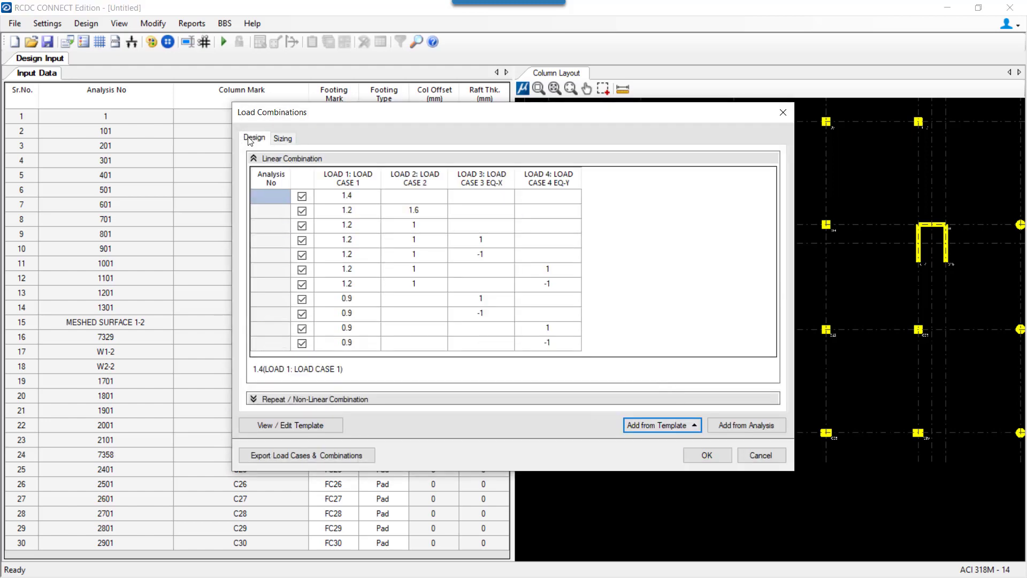
click(288, 143)
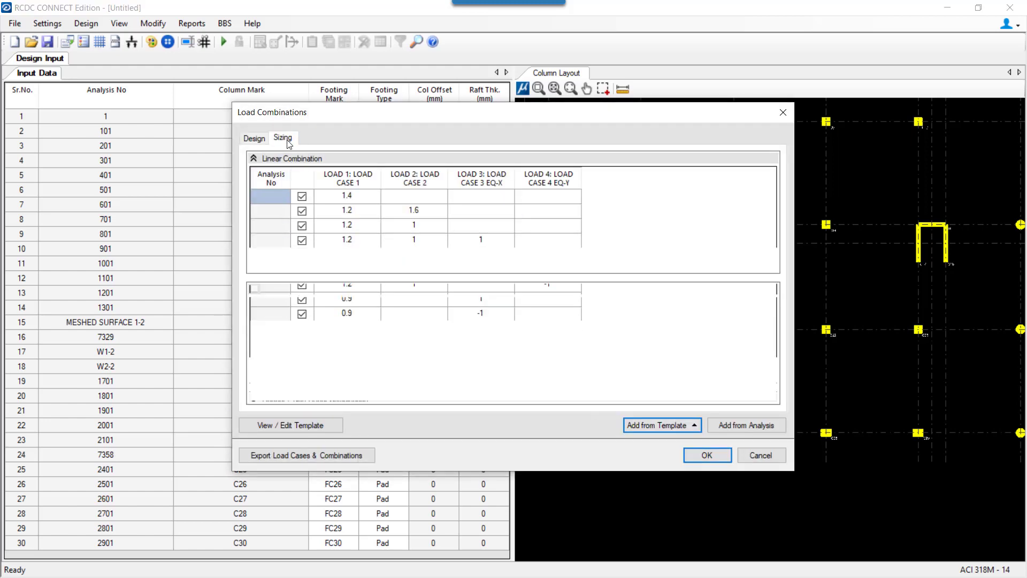
click(667, 425)
click(668, 390)
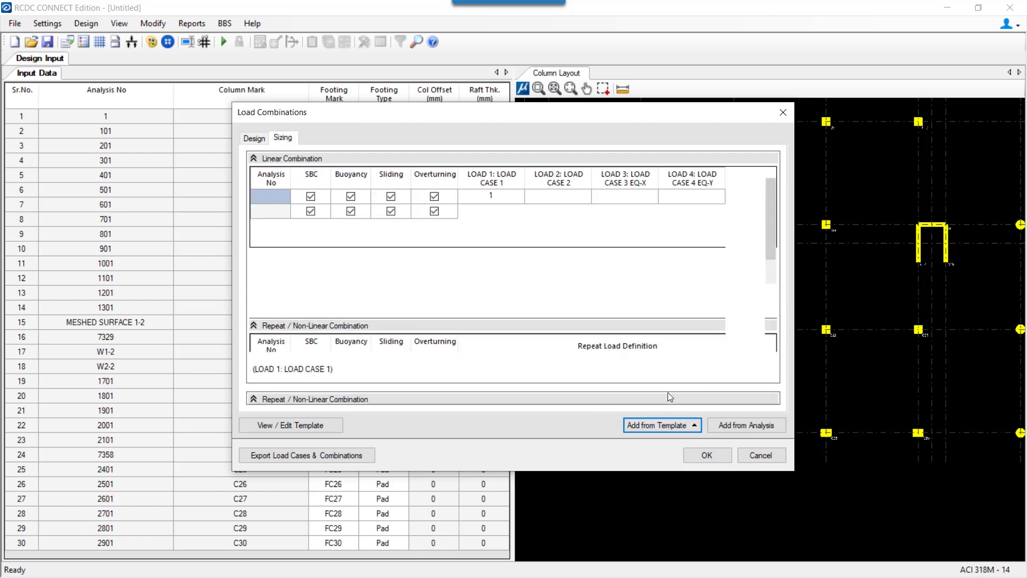
click(713, 456)
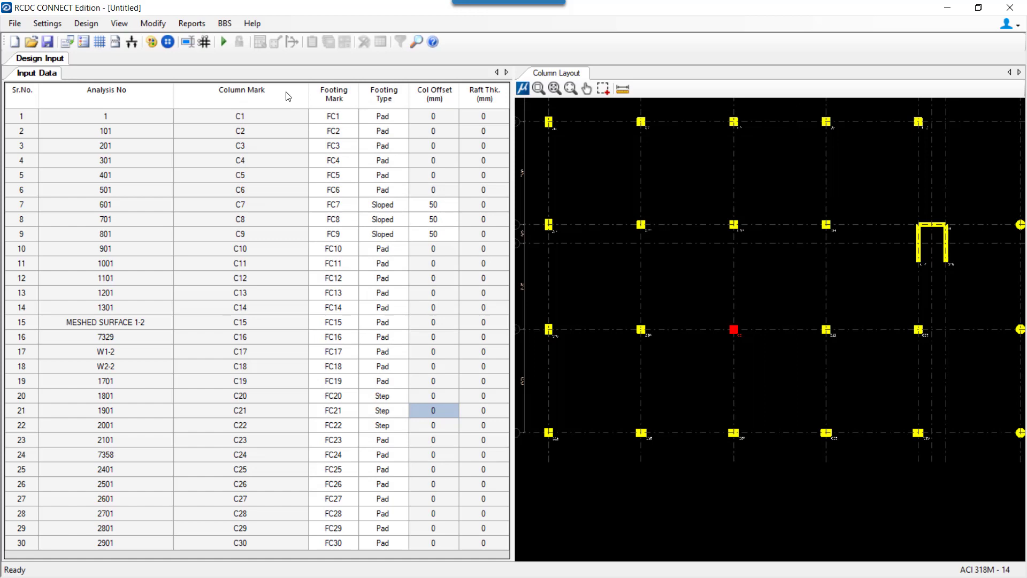
Run Auto Design and review footing sizes FC1–FC9, e.g. FC1 at 2500 x 2500 x 375.
click(223, 42)
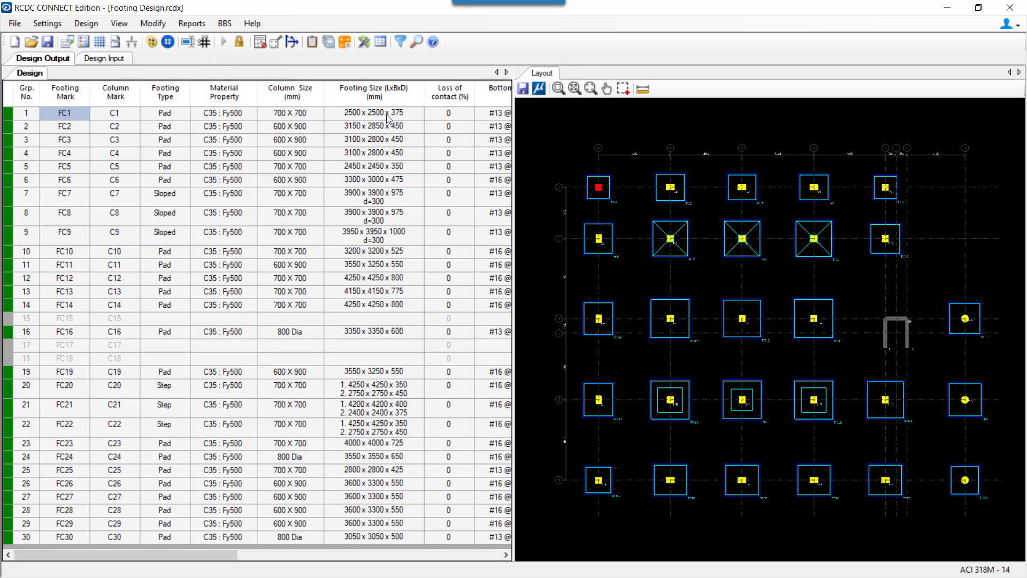
drag(387, 112, 386, 232)
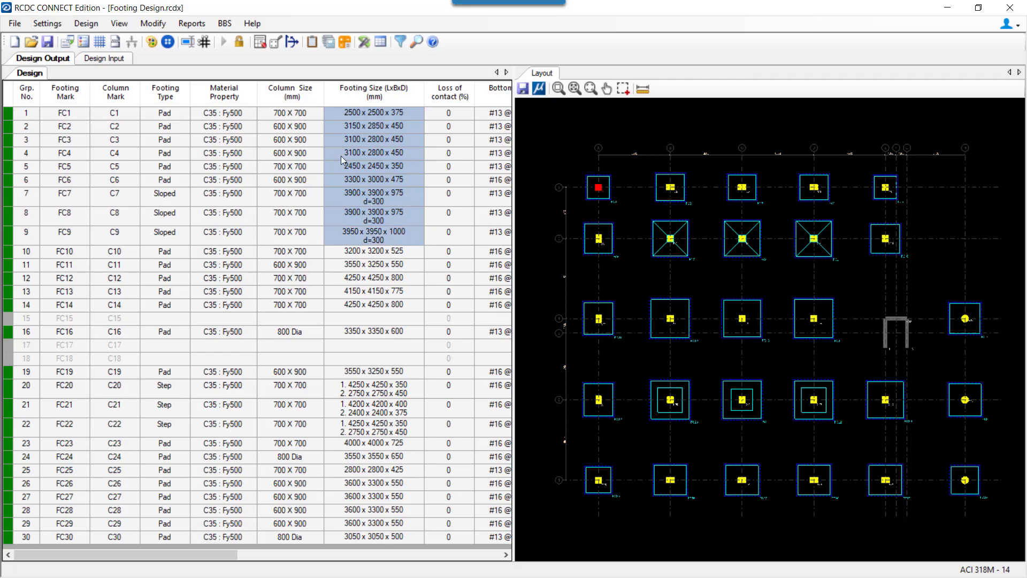
click(381, 112)
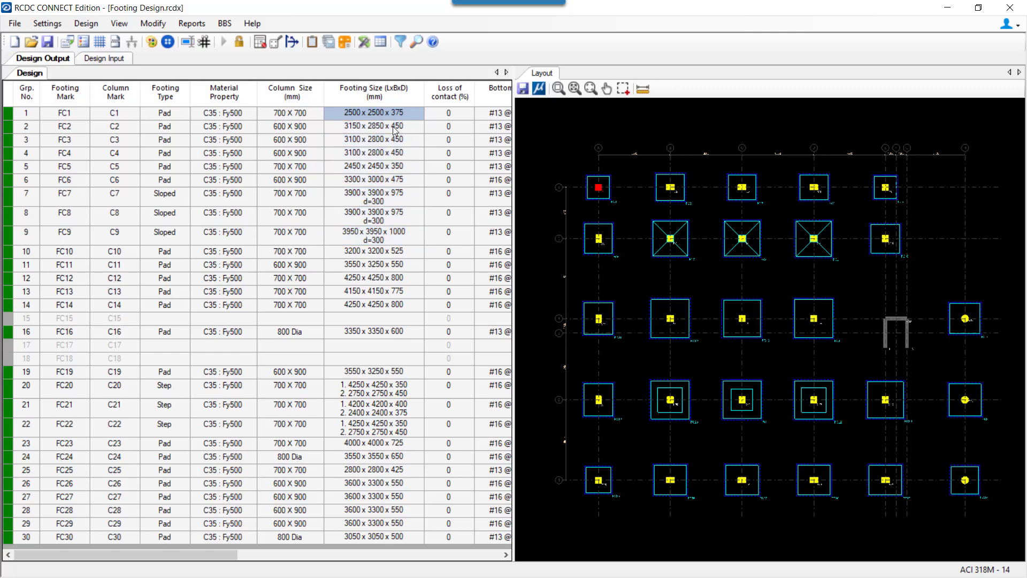
click(25, 22)
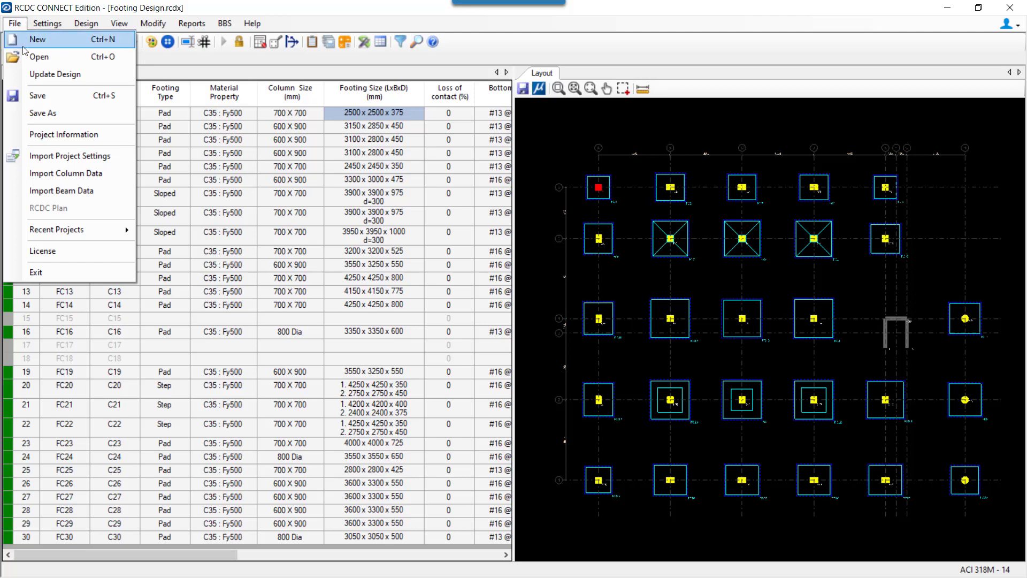
Update the design from STAAD Model\RCDC-Update File.STD, passing load cases and combinations.
click(27, 77)
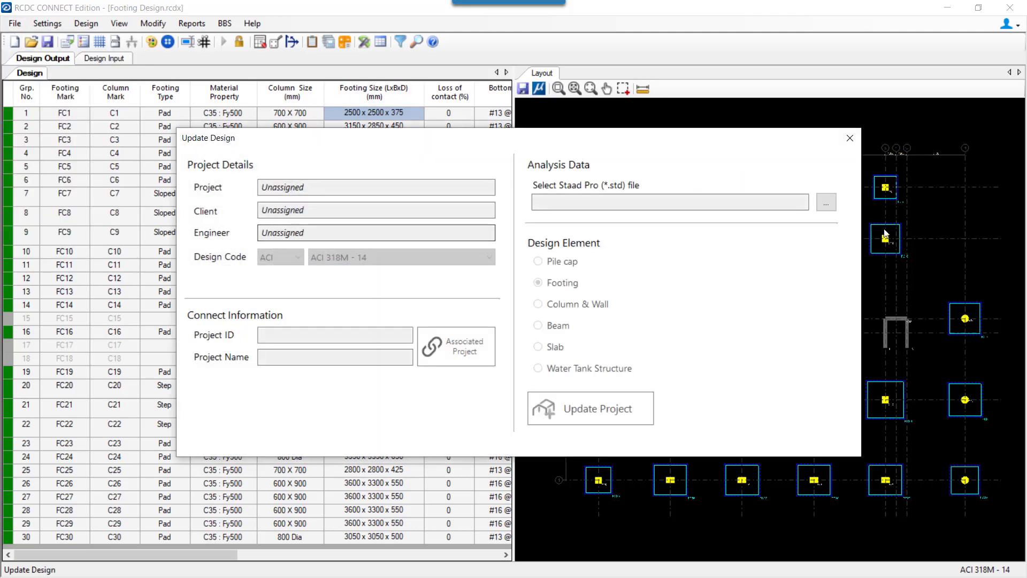
click(827, 202)
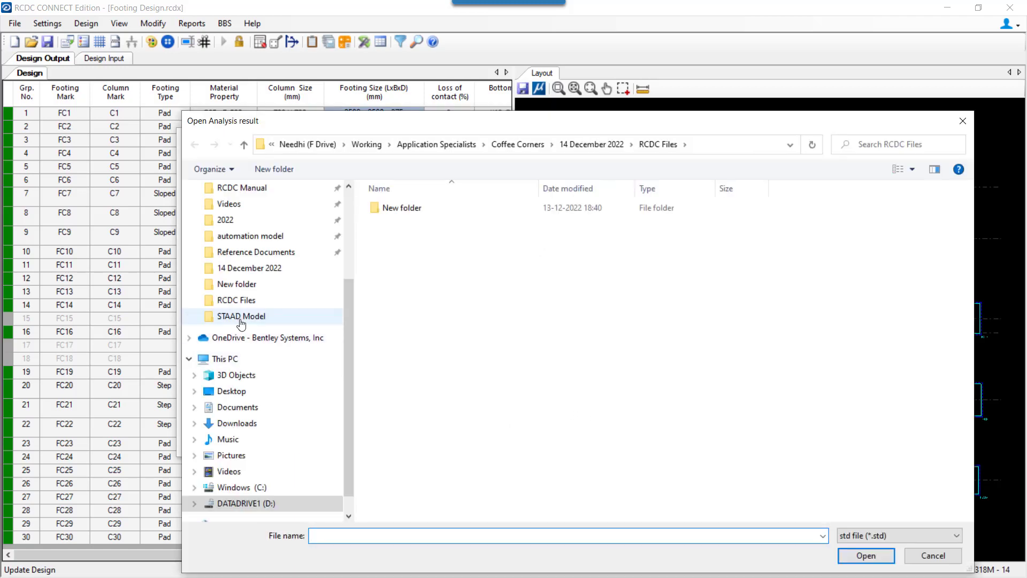
click(241, 316)
double_click(476, 219)
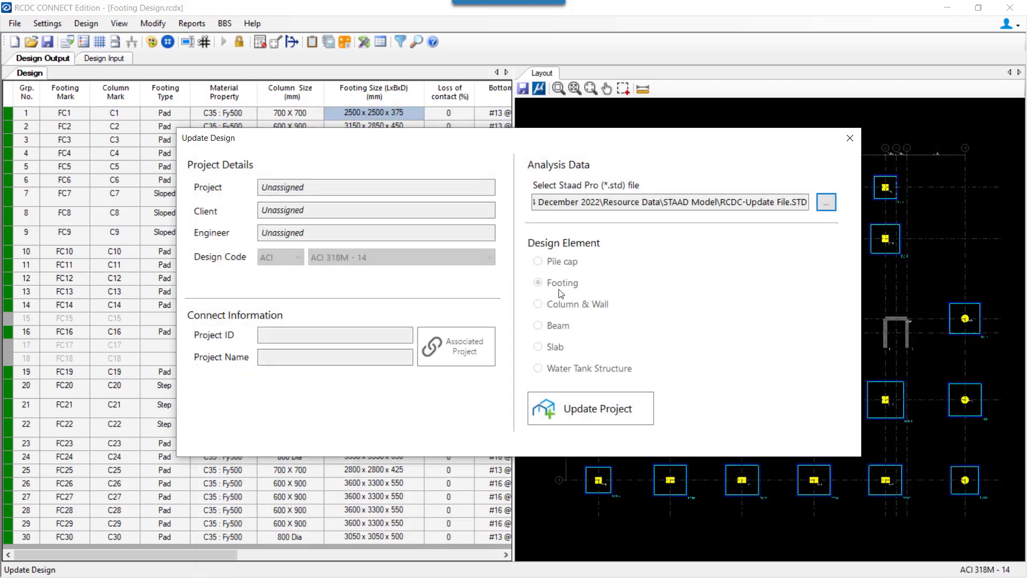
click(592, 405)
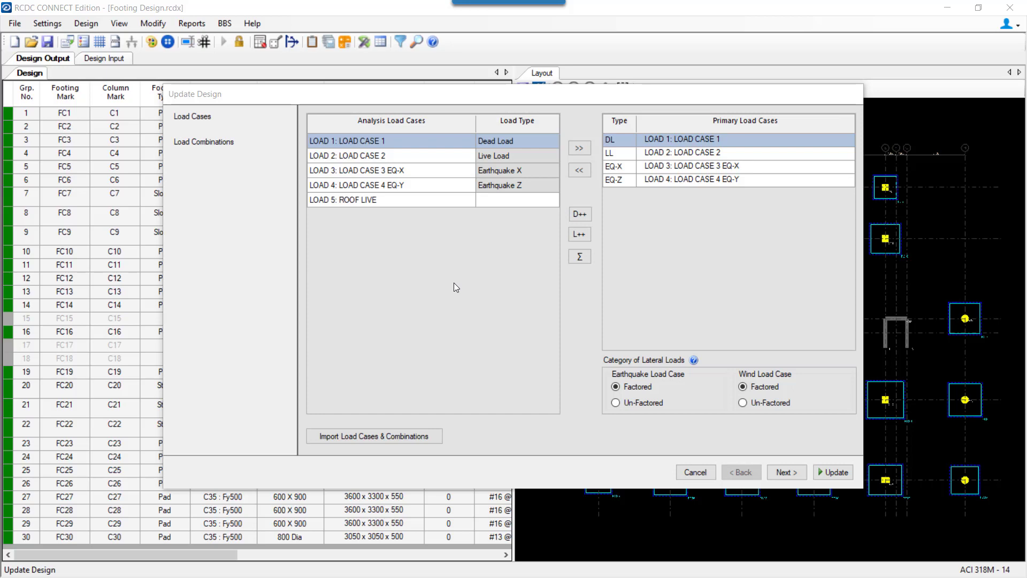
click(786, 471)
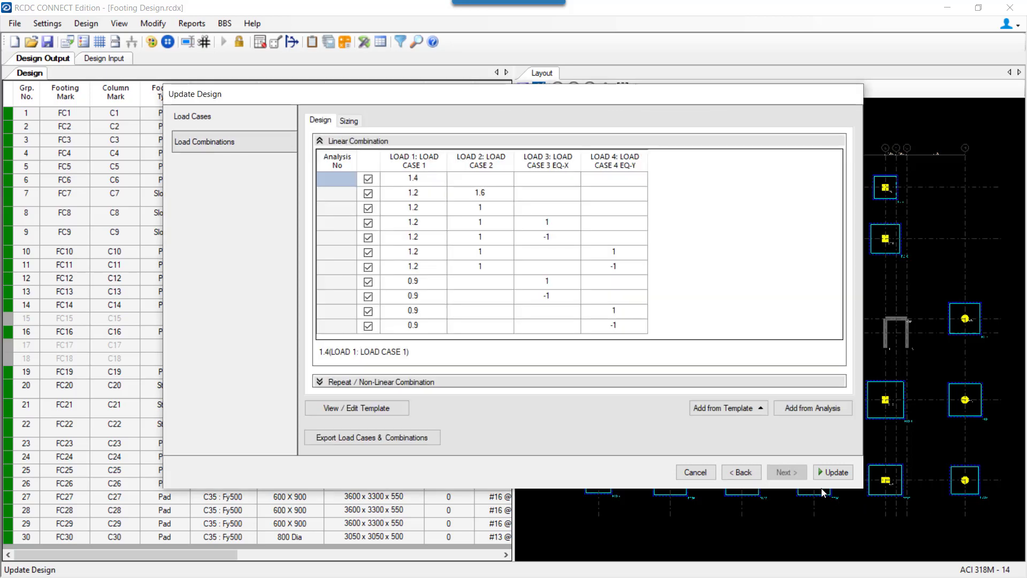
click(833, 473)
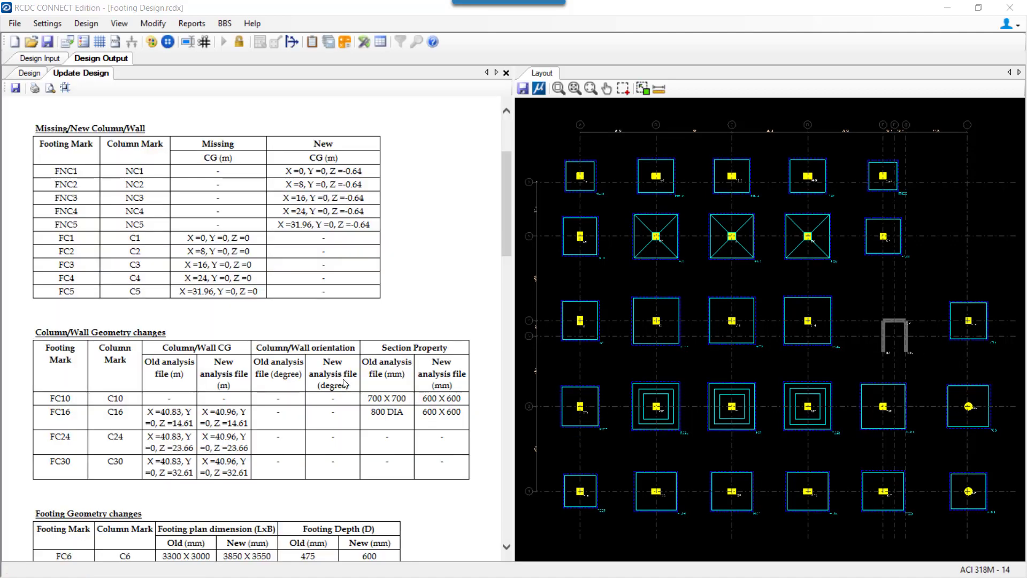
Scroll the Update Design report and mark column C30 in the geometry changes table.
scroll(118, 332, up, 3)
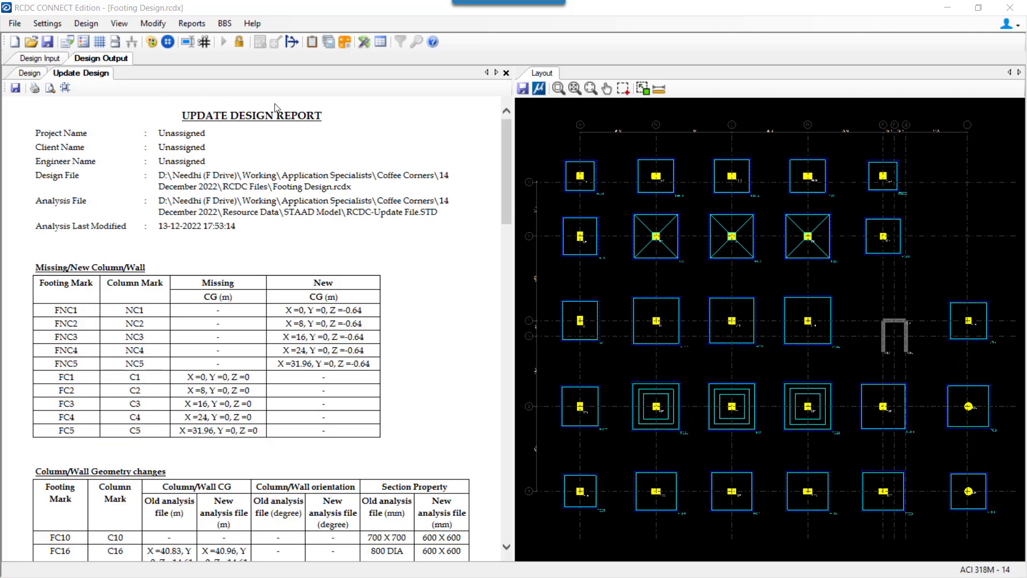
scroll(214, 337, down, 2)
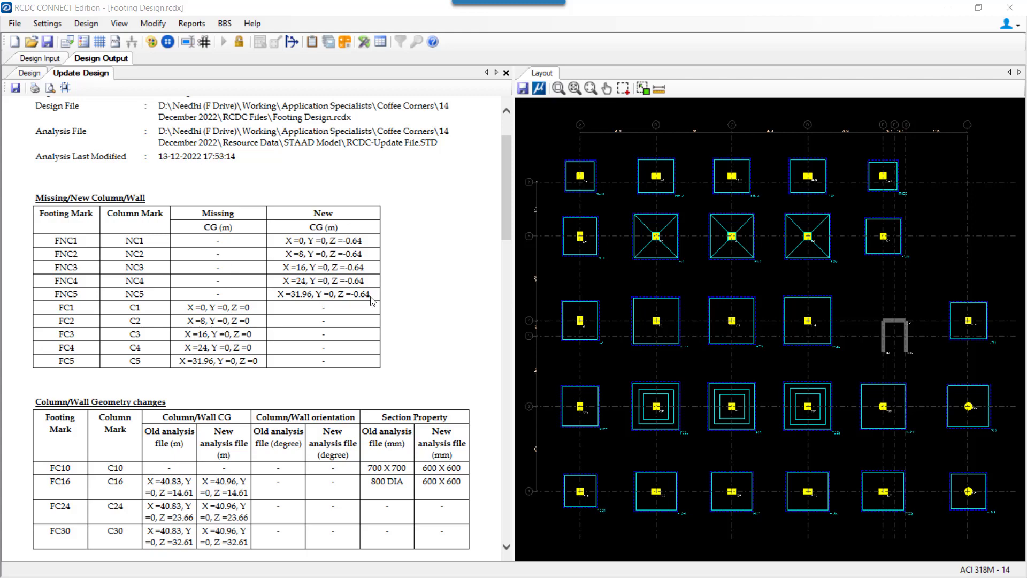
scroll(360, 309, down, 3)
scroll(134, 336, down, 2)
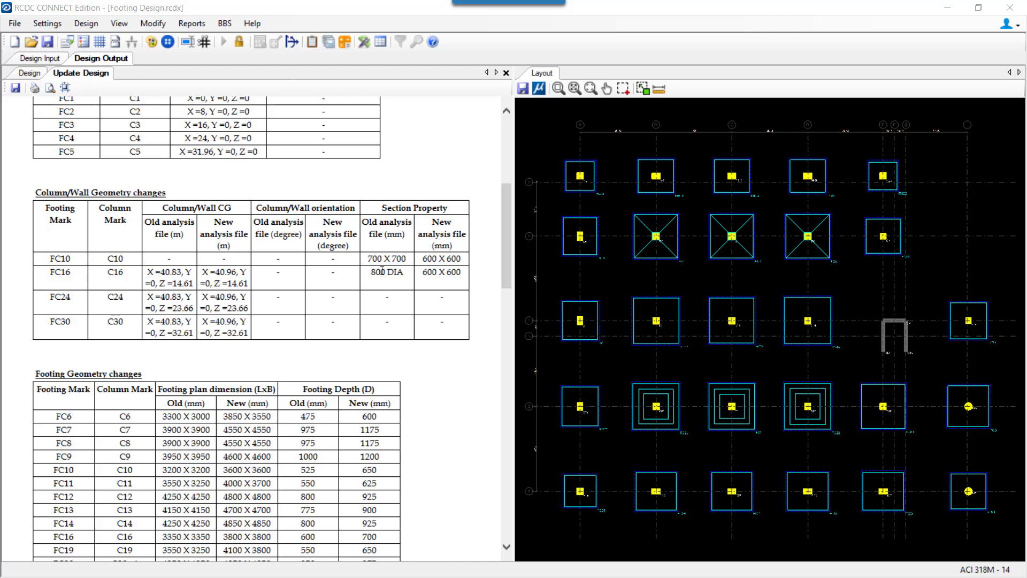
double_click(115, 321)
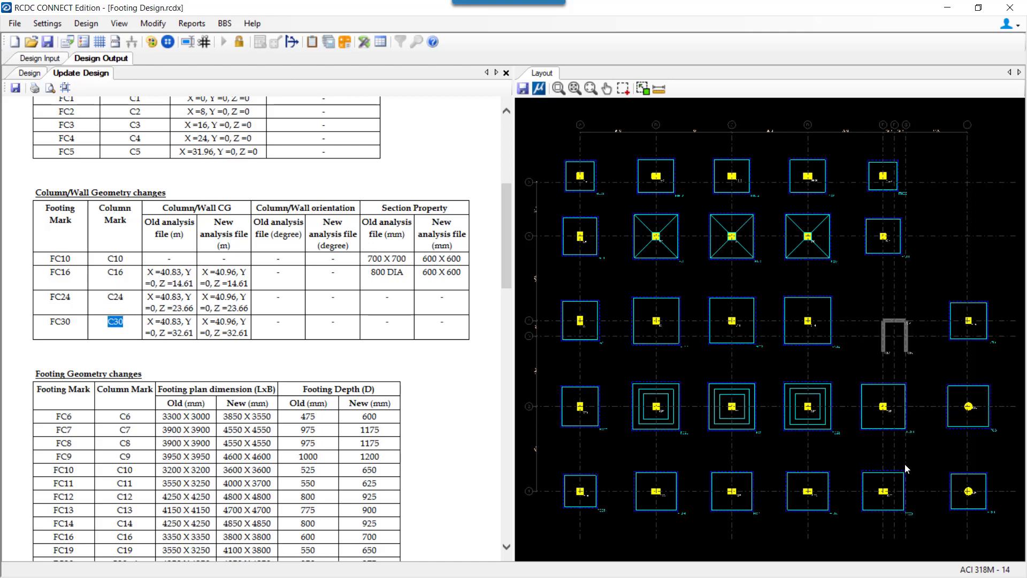
Pan and zoom the layout to show footings FC24 and FC30 up close.
middle_drag(909, 456, 607, 471)
scroll(667, 342, up, 4)
middle_drag(637, 297, 644, 211)
middle_drag(616, 385, 613, 298)
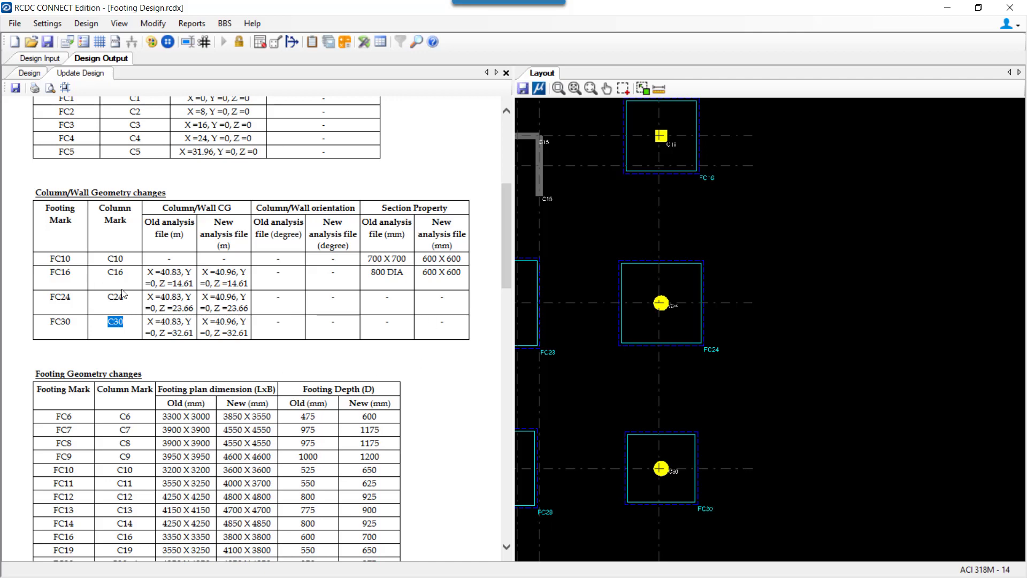
scroll(135, 342, down, 3)
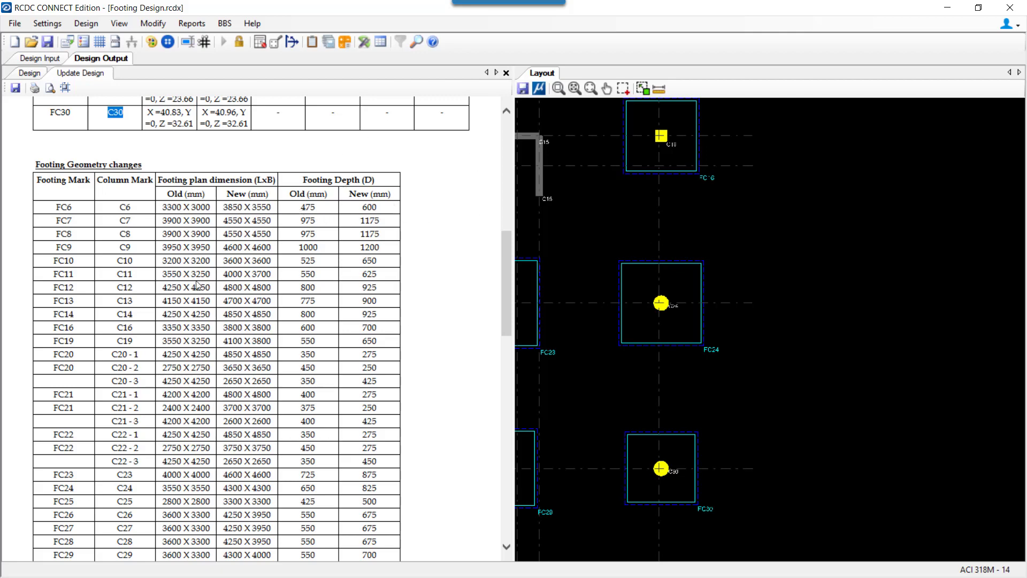
scroll(121, 227, down, 3)
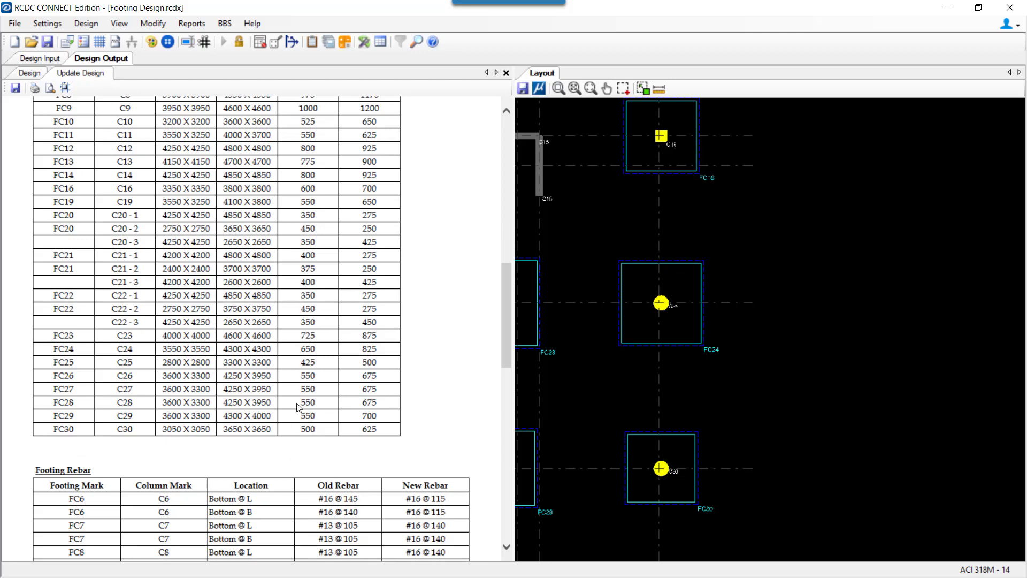
scroll(328, 415, down, 7)
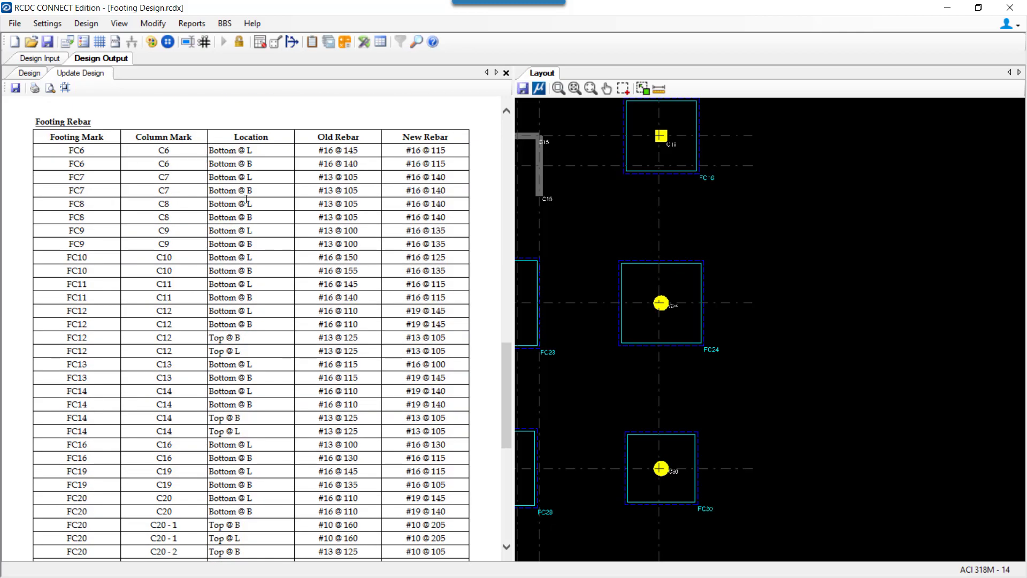
scroll(344, 293, down, 3)
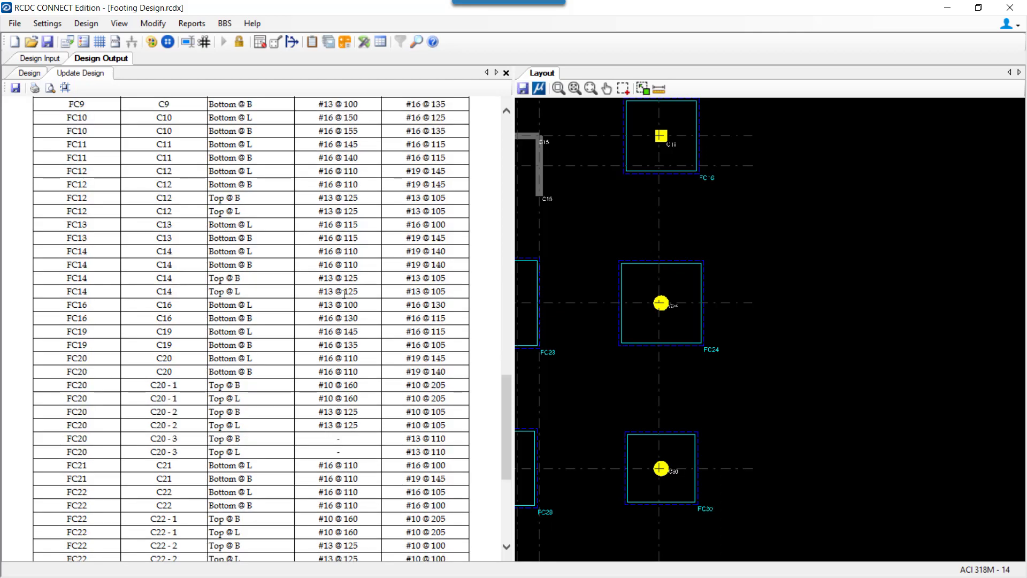
scroll(263, 385, down, 5)
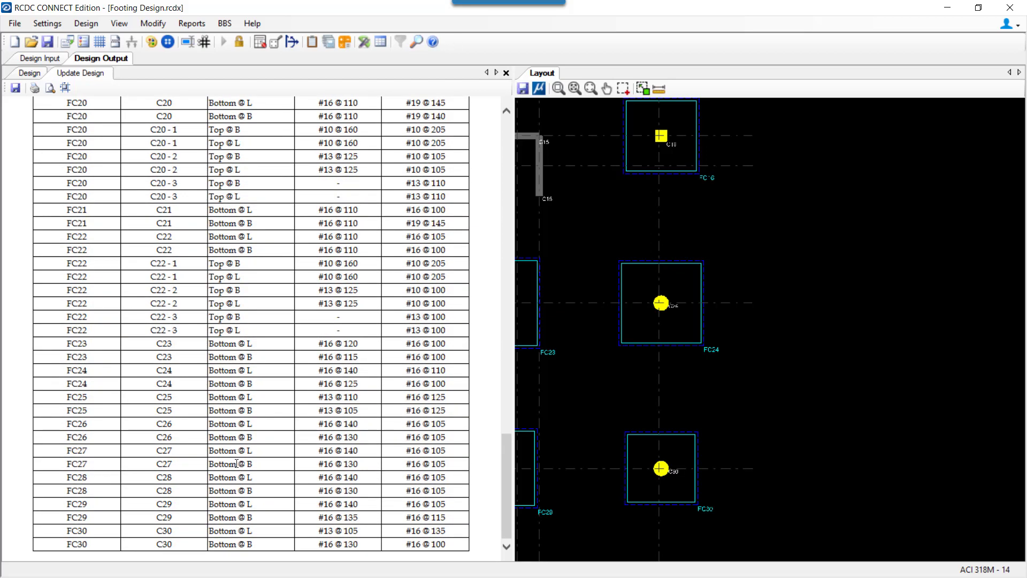